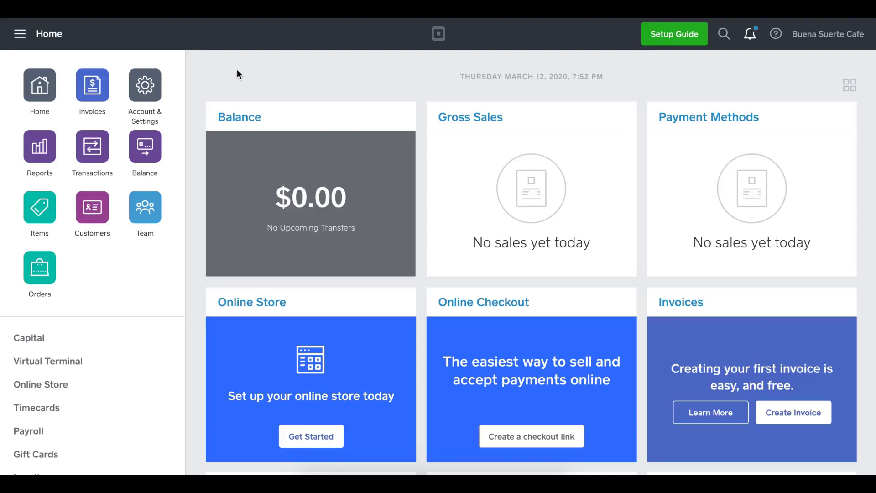
# Scroll the Square Dashboard sidebar to locate the Online Store entry.
pyautogui.scroll(-2, 112, 212)
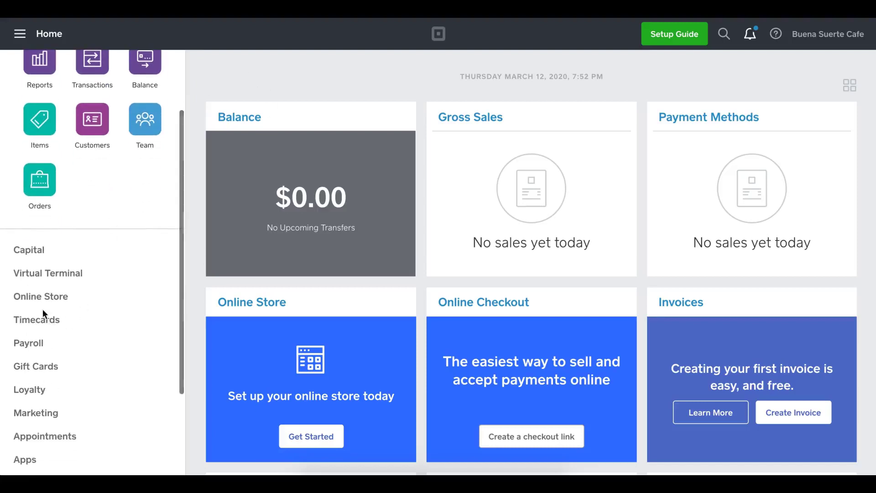
pyautogui.scroll(2, 83, 294)
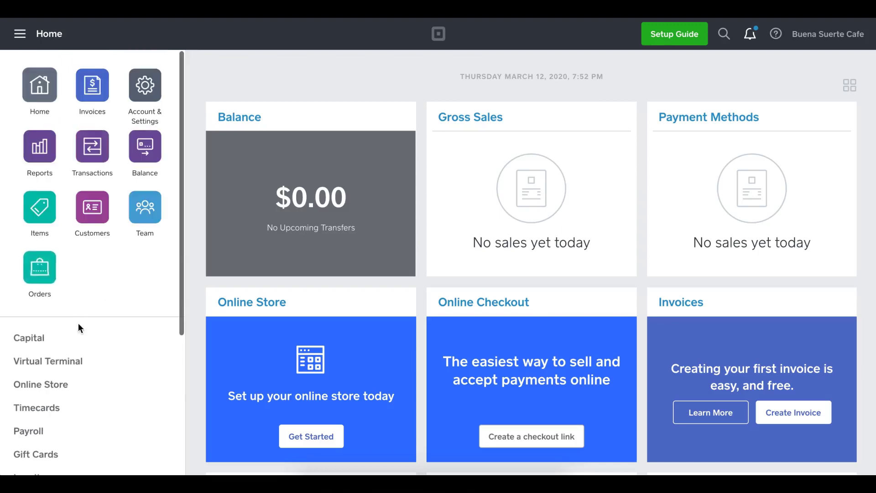
pyautogui.scroll(-2, 78, 319)
# Start the online store setup with in-store pickup turned on as the fulfillment option.
pyautogui.click(52, 284)
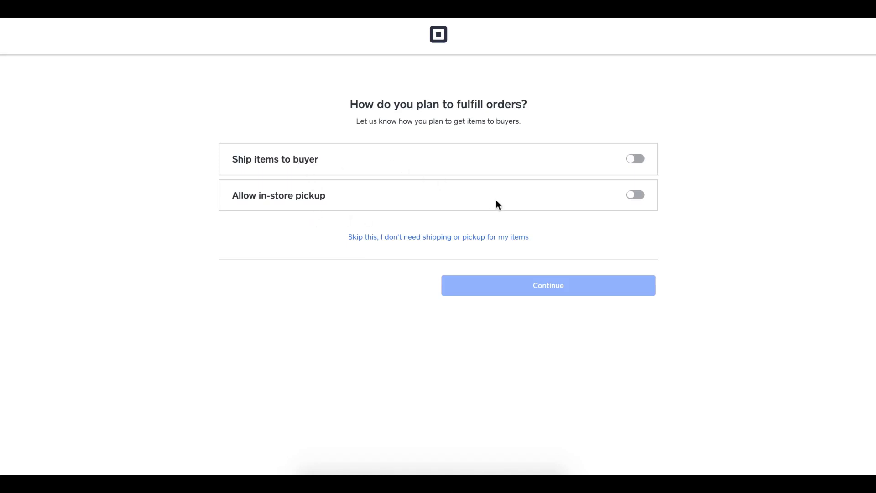
pyautogui.click(632, 197)
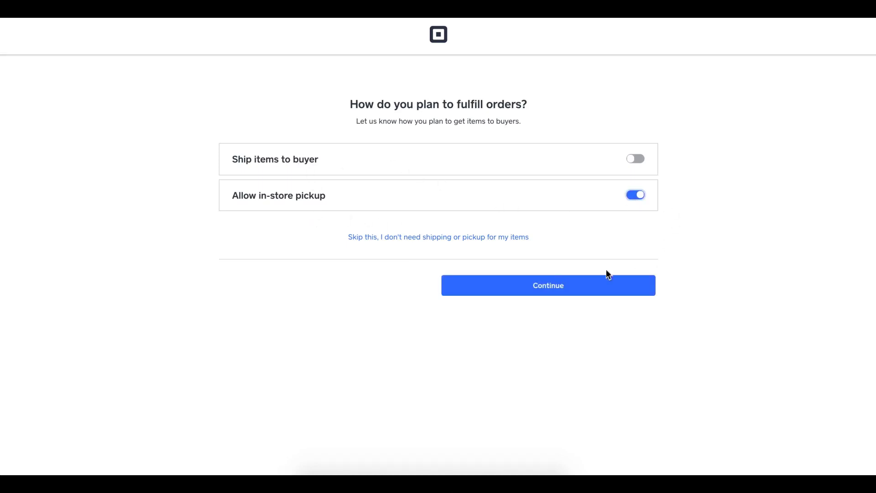
pyautogui.click(549, 286)
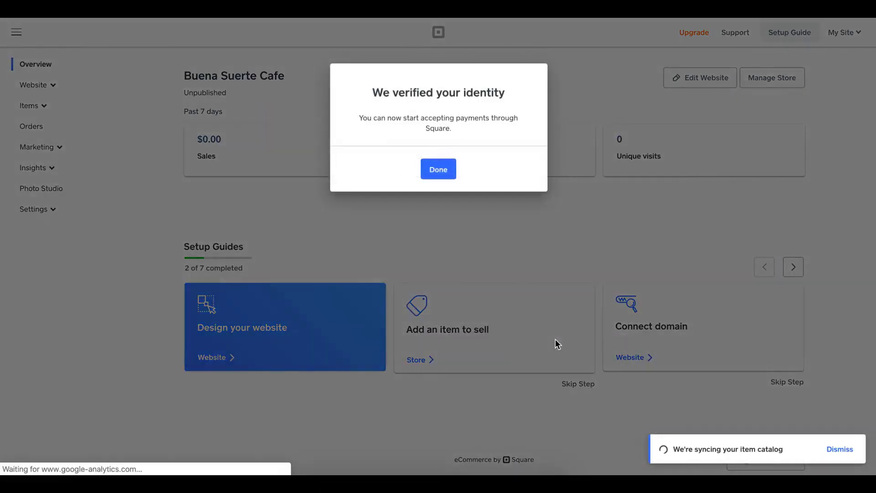
# Dismiss the identity verification notice and go to the Item Library under Items.
pyautogui.click(446, 173)
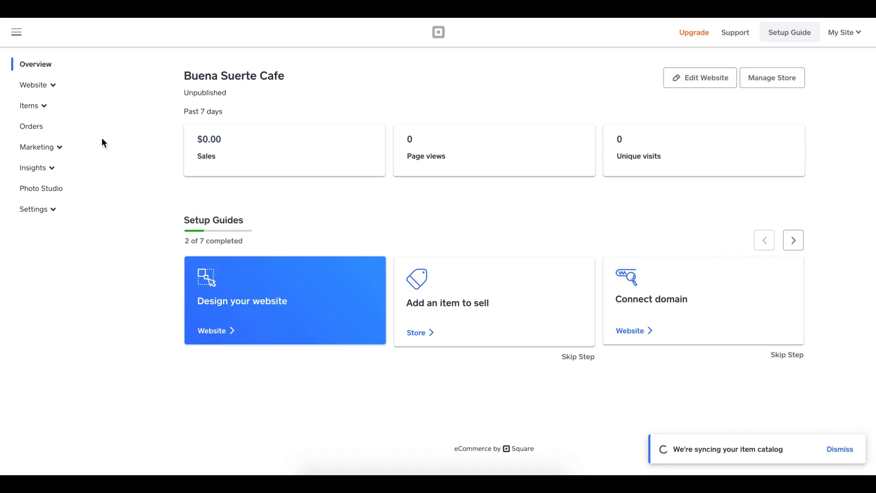
pyautogui.click(43, 108)
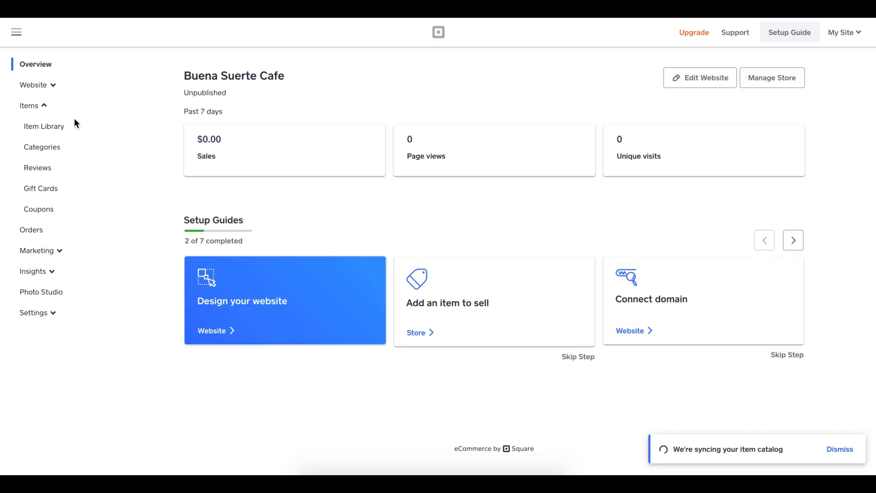
pyautogui.click(46, 133)
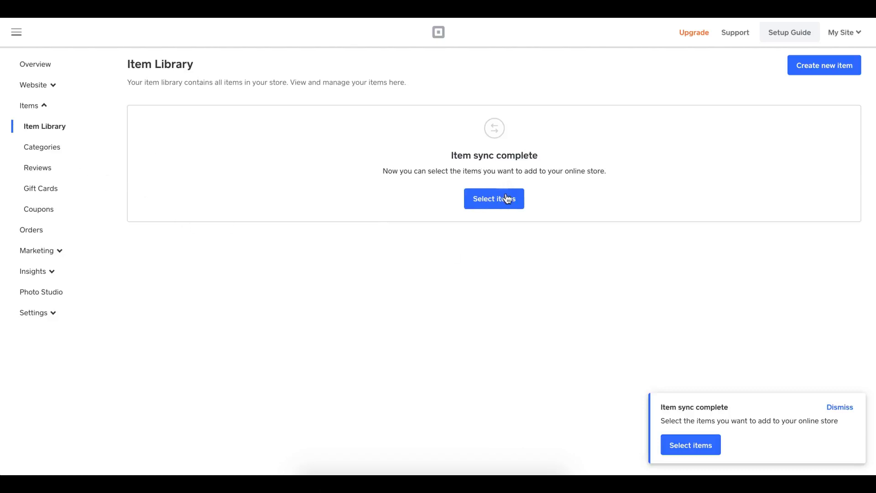
# Add the synced Chips And Salsa, Guacamole, Horchata and Tacos items to the store.
pyautogui.click(691, 447)
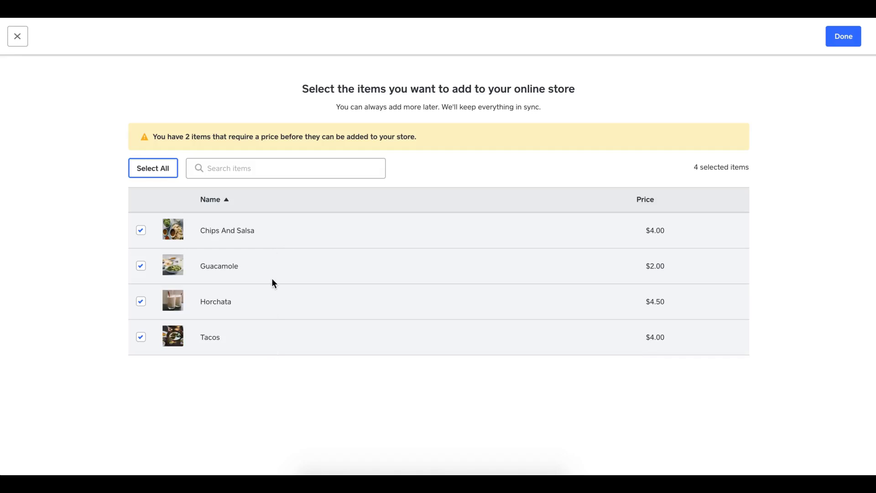
pyautogui.click(843, 35)
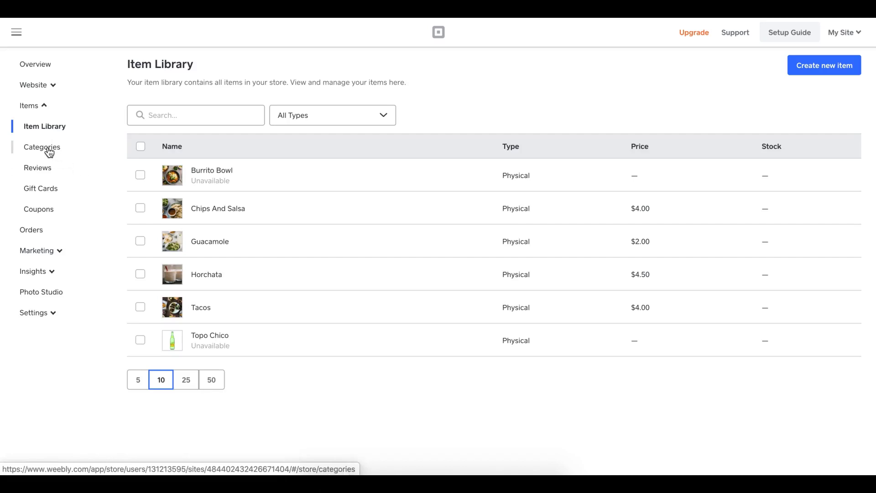
# Create a 'Lunch Menu' category holding Burrito Bowl and Tacos, and save it.
pyautogui.click(51, 152)
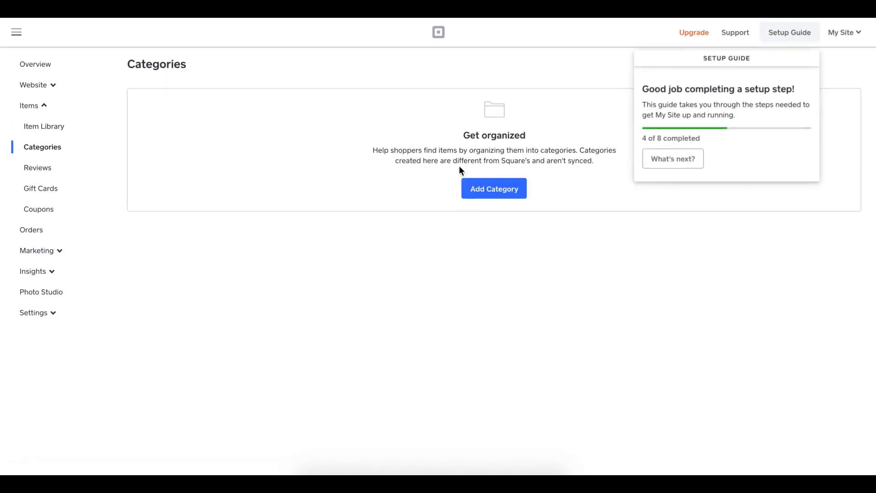
pyautogui.click(490, 187)
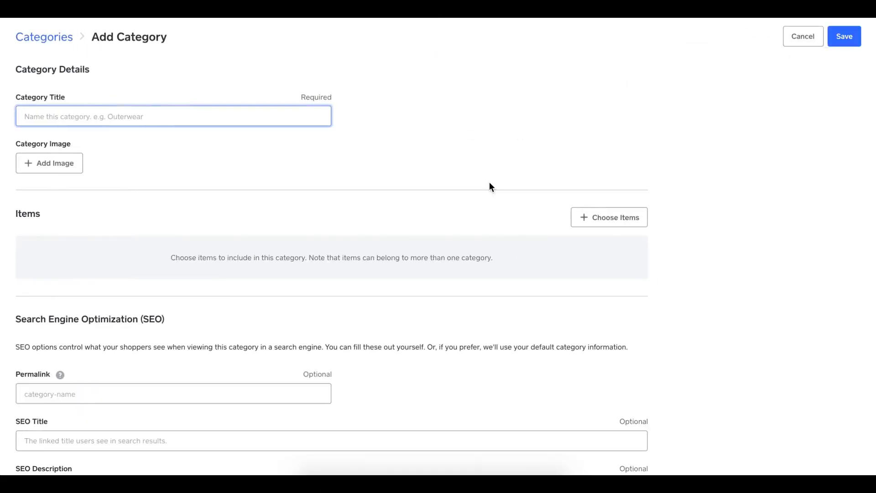
pyautogui.write('Lunch Menu')
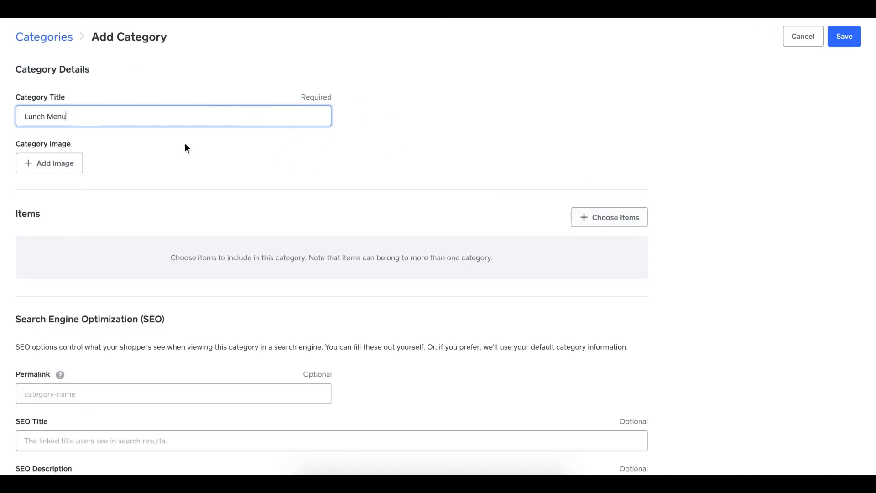
pyautogui.click(620, 221)
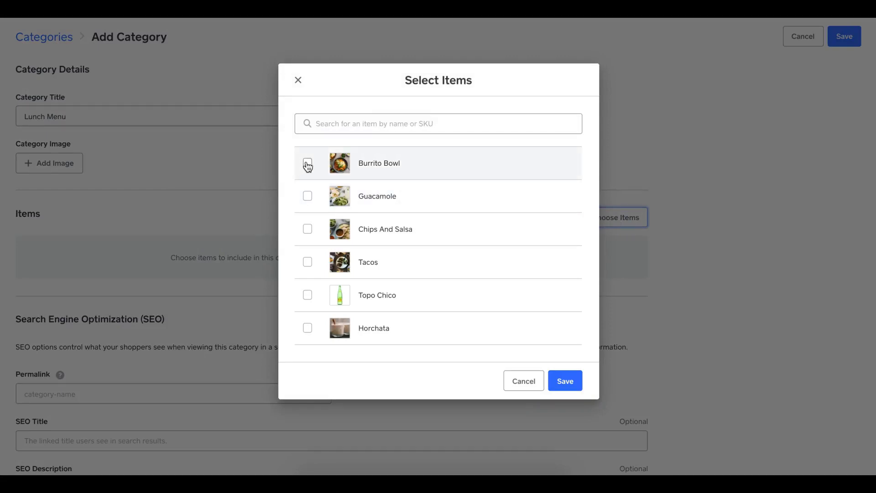
pyautogui.click(308, 164)
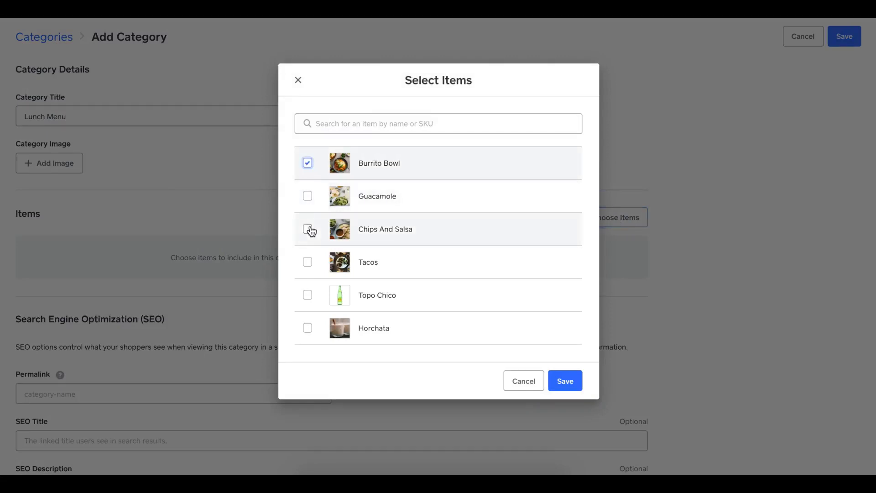
pyautogui.click(309, 262)
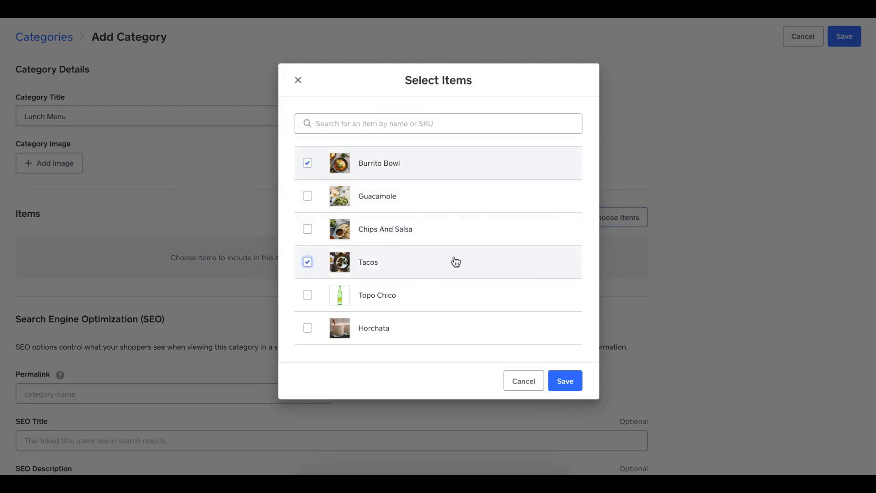
pyautogui.click(565, 381)
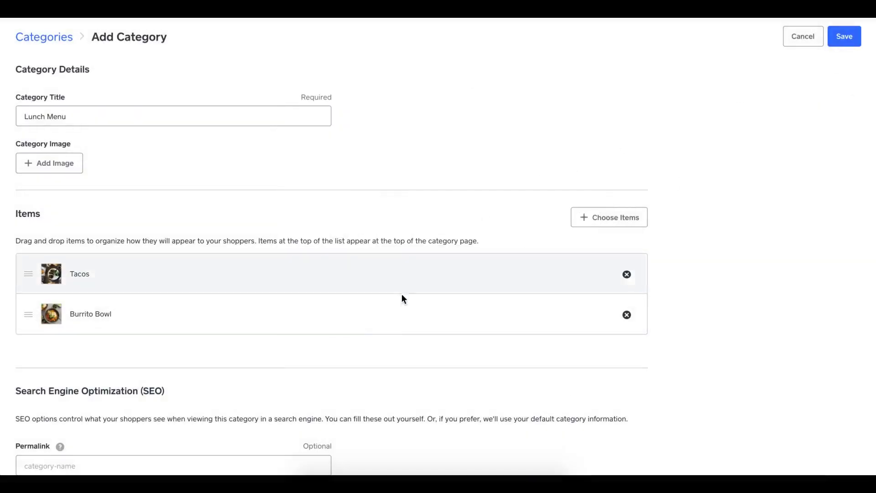
pyautogui.click(847, 36)
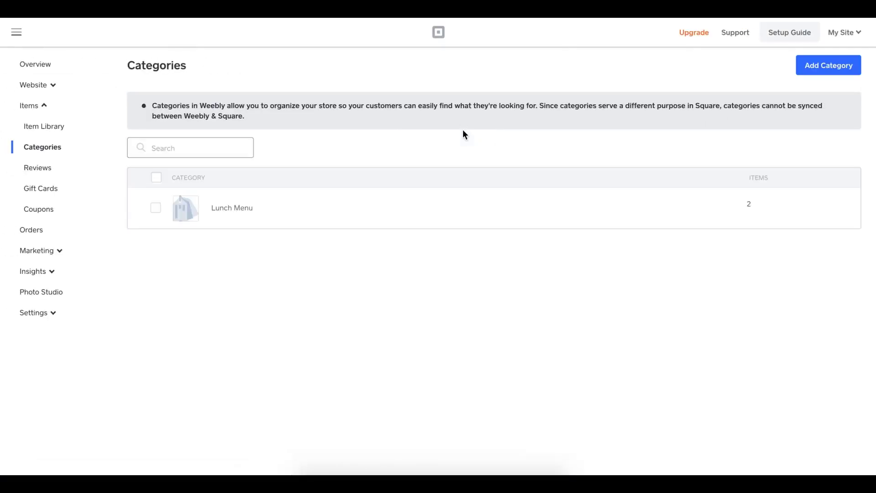
# Create and save a 'Sides' category with Guacamole and Chips And Salsa.
pyautogui.click(224, 151)
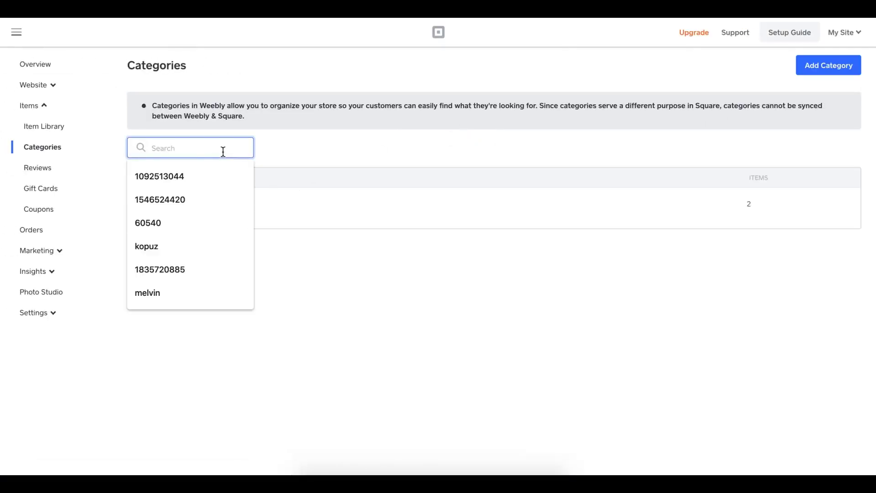
pyautogui.write('Sides')
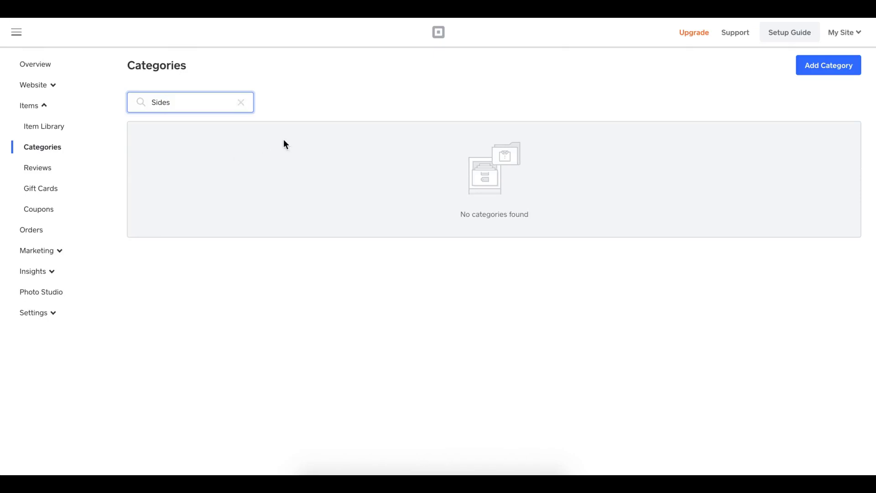
pyautogui.click(842, 66)
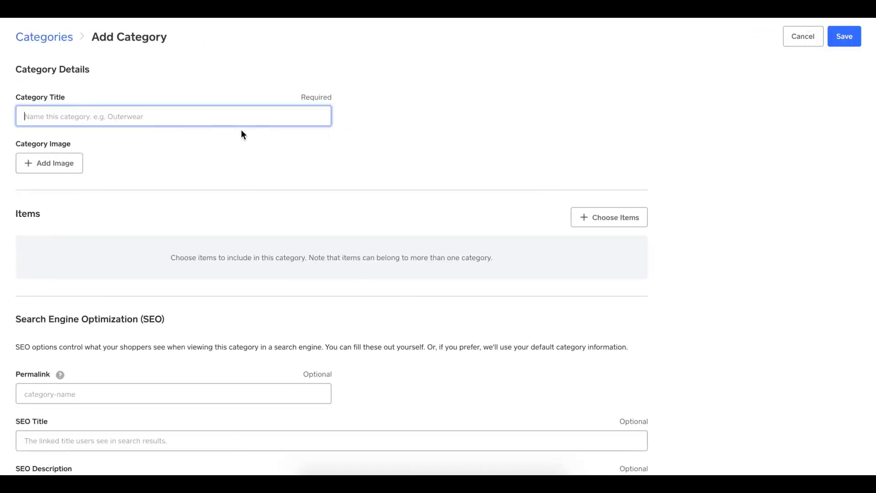
pyautogui.write('Sides')
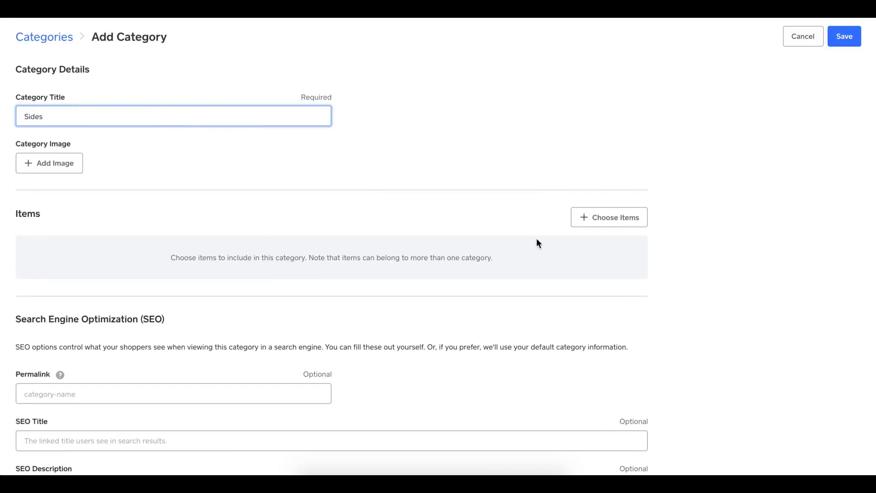
pyautogui.click(606, 222)
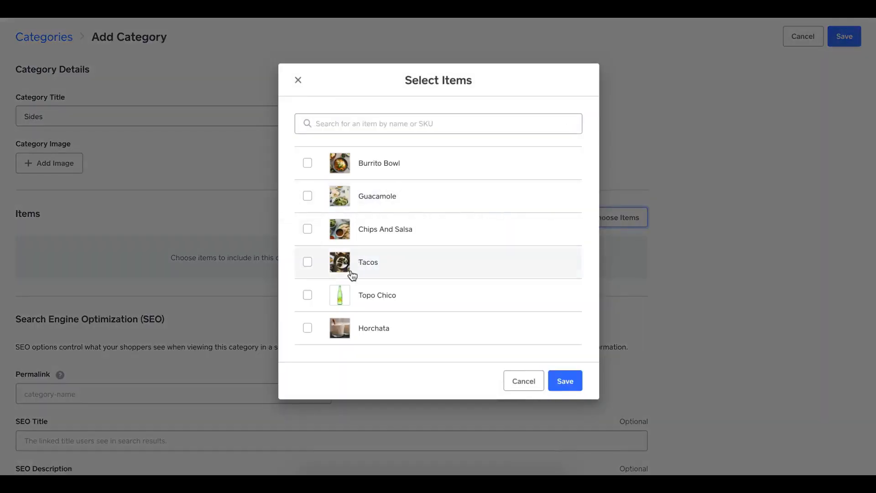
pyautogui.click(307, 196)
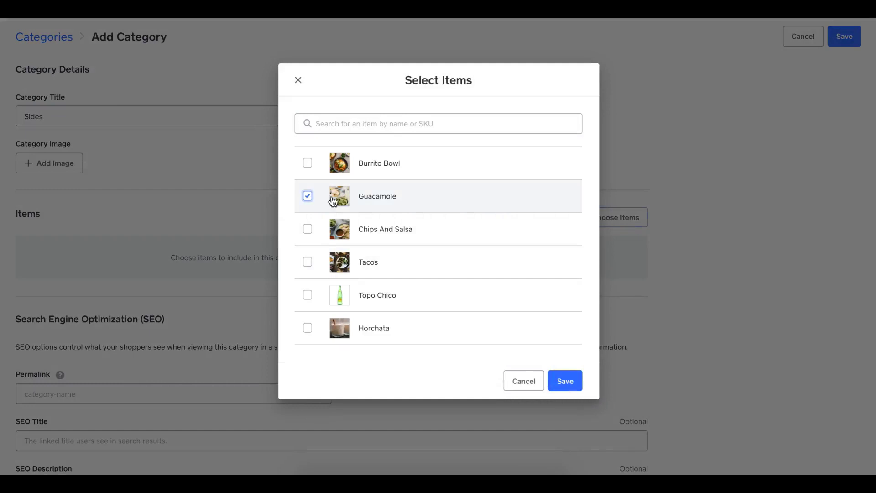
pyautogui.click(307, 229)
pyautogui.click(565, 381)
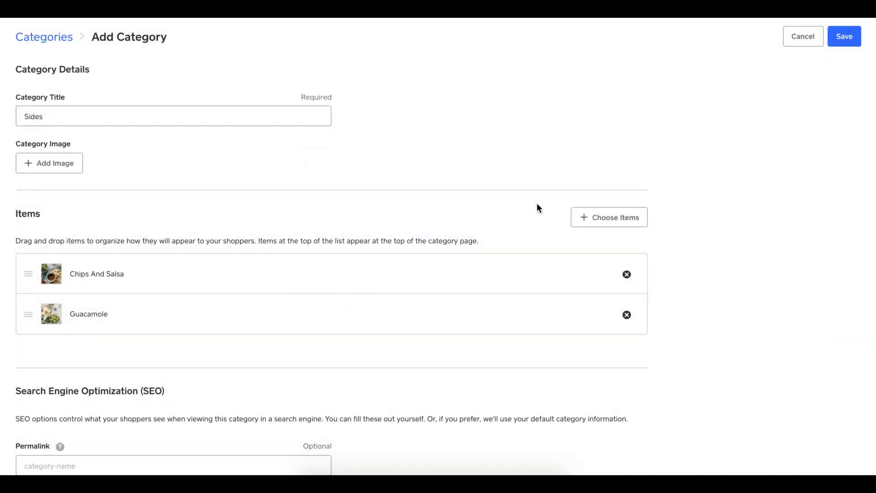
pyautogui.click(846, 41)
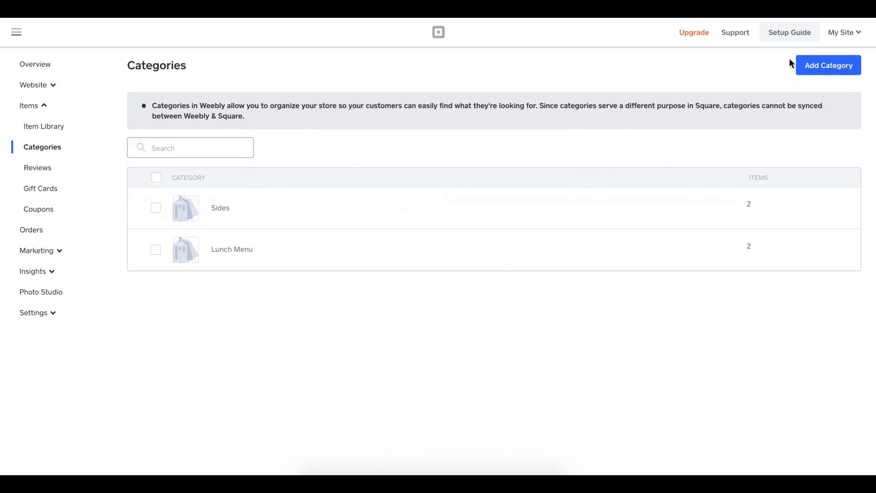
# Start a 'Drinks' category and assign Topo Chico and Horchata to it.
pyautogui.click(824, 67)
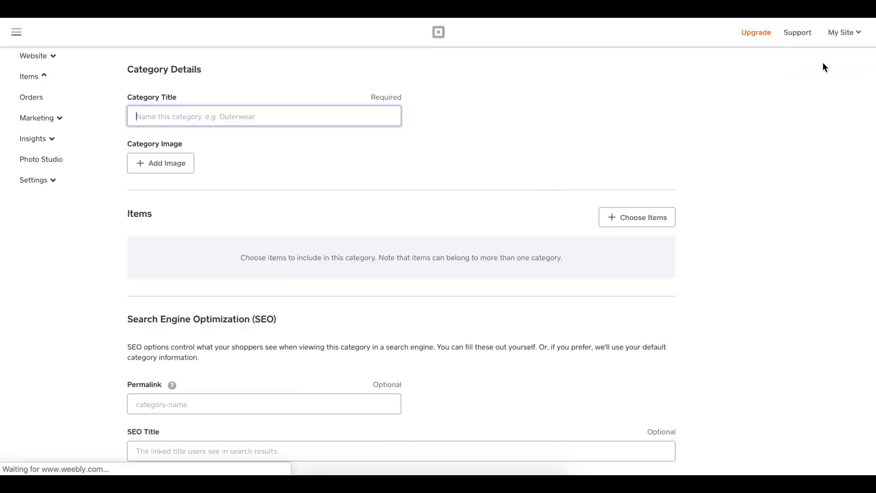
pyautogui.write('Drinks')
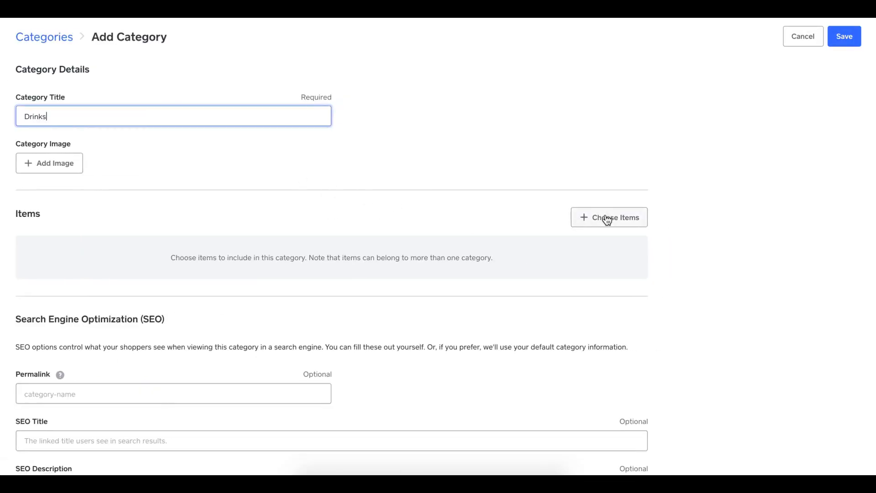
pyautogui.click(607, 219)
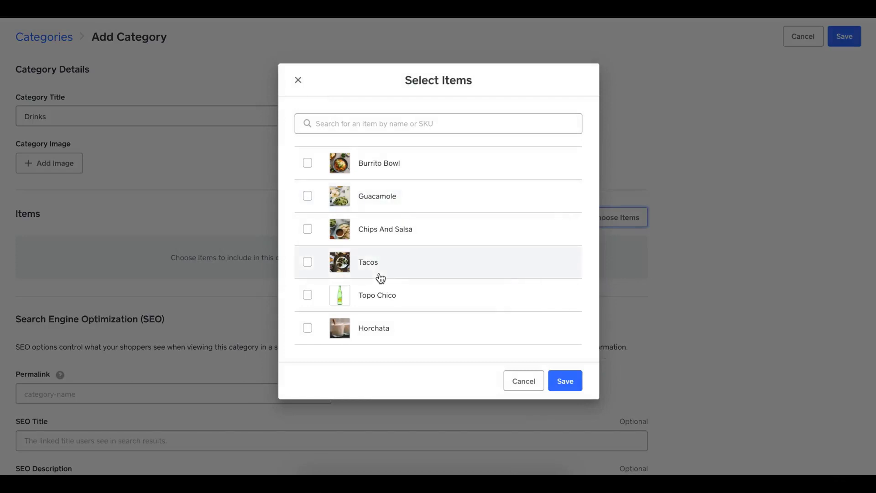
pyautogui.click(308, 294)
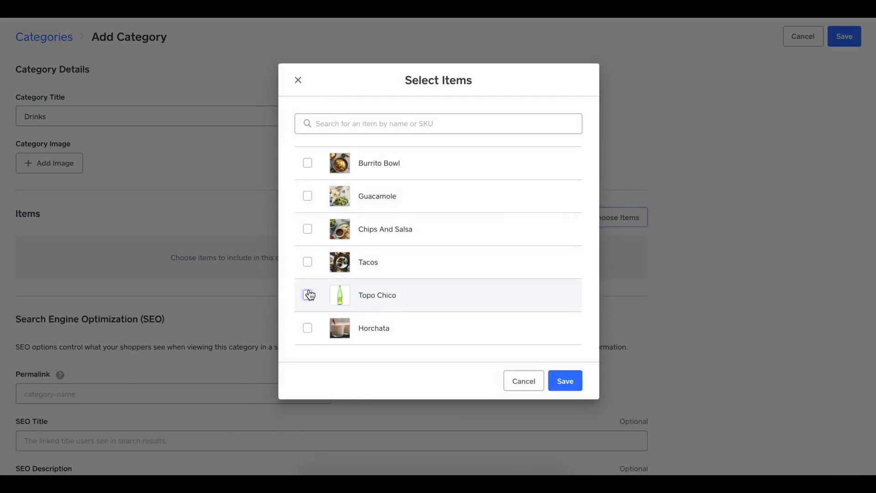
pyautogui.click(307, 328)
pyautogui.click(565, 381)
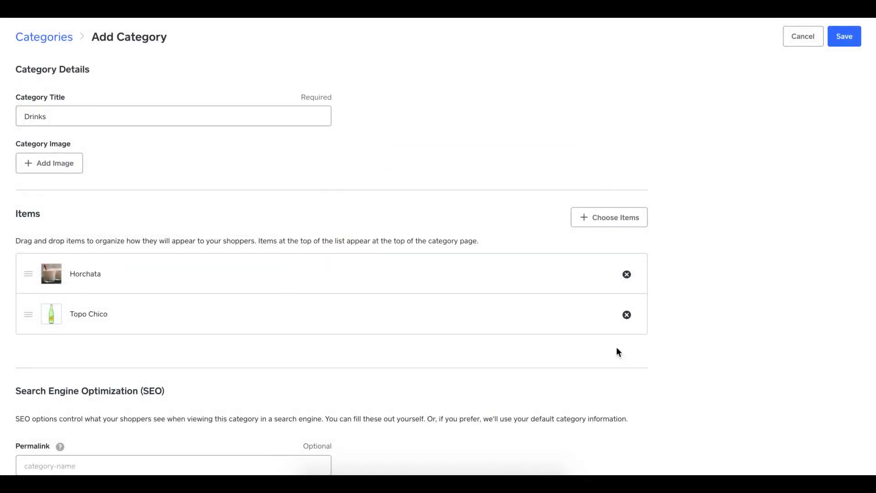
# Save the Drinks category and drag Lunch Menu to the top of the category list.
pyautogui.click(844, 37)
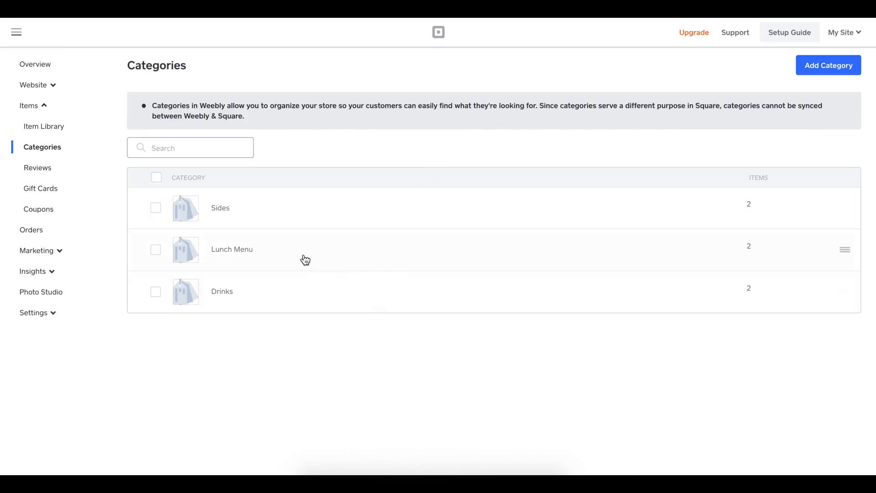
pyautogui.moveTo(305, 259); pyautogui.dragTo(300, 227)
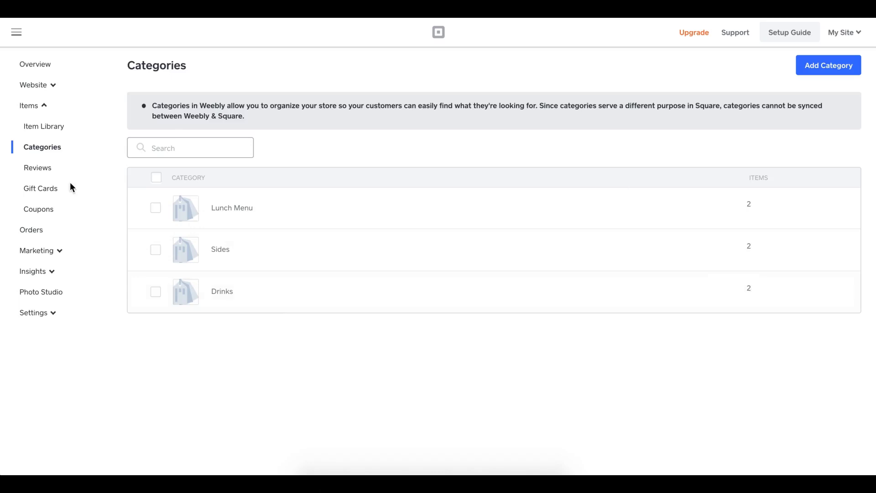
# Edit the cafe location's pickup settings and set the default prep time to 15 minutes.
pyautogui.click(54, 315)
pyautogui.scroll(-1, 55, 318)
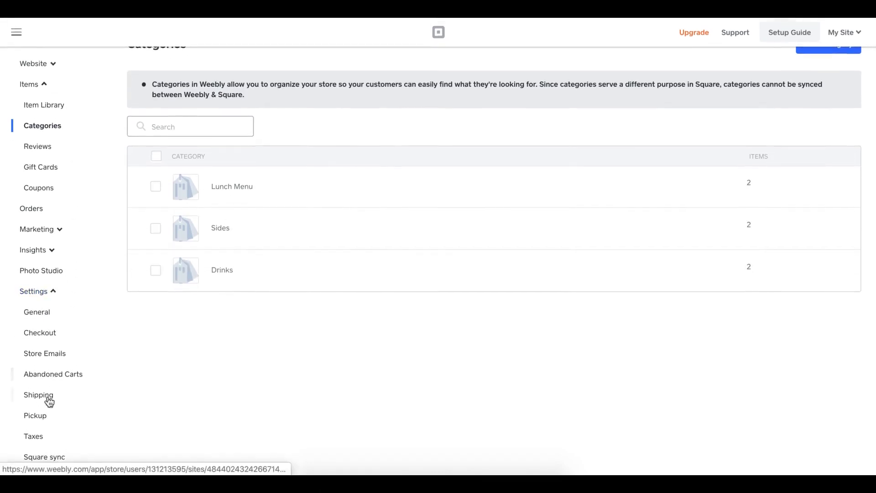
pyautogui.click(45, 416)
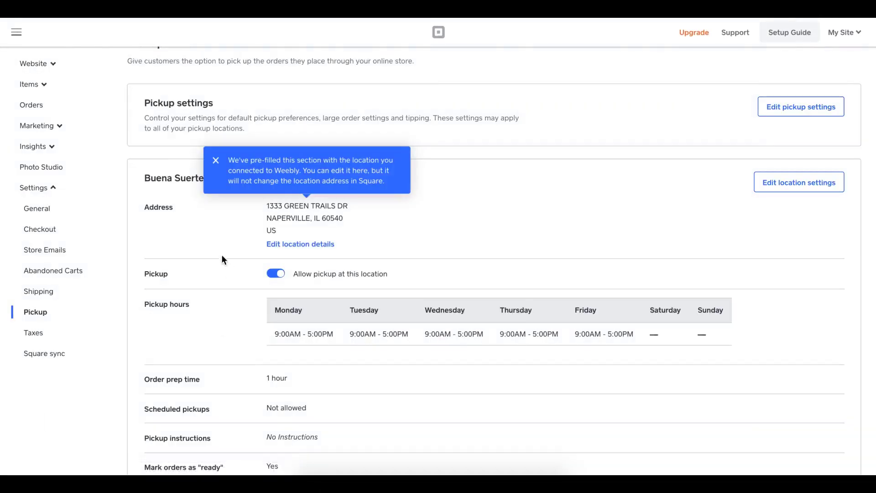
pyautogui.scroll(-1, 319, 229)
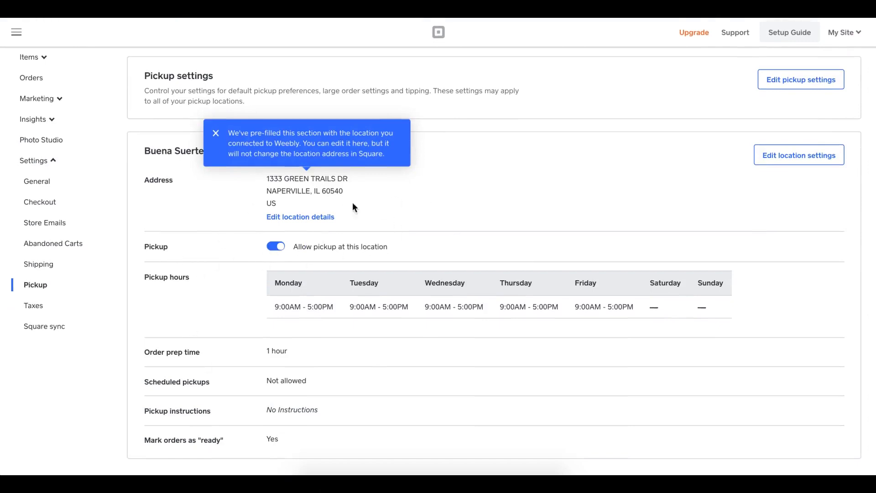
pyautogui.click(803, 154)
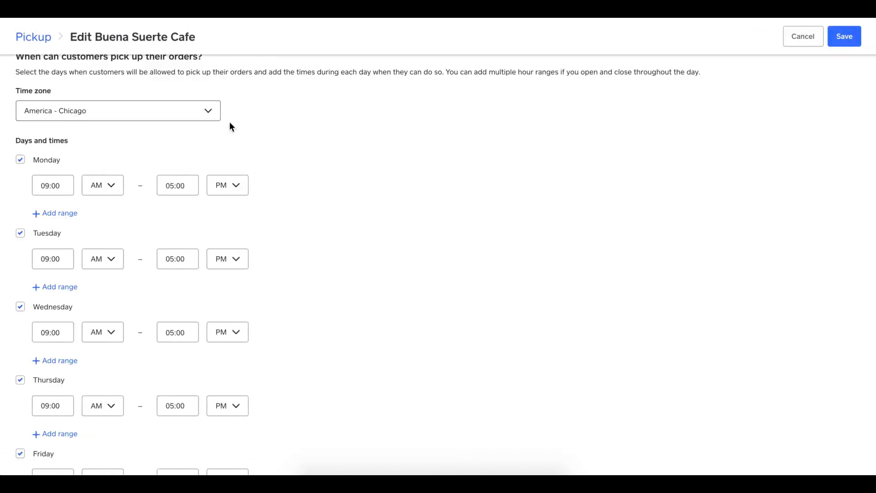
pyautogui.scroll(-1, 228, 124)
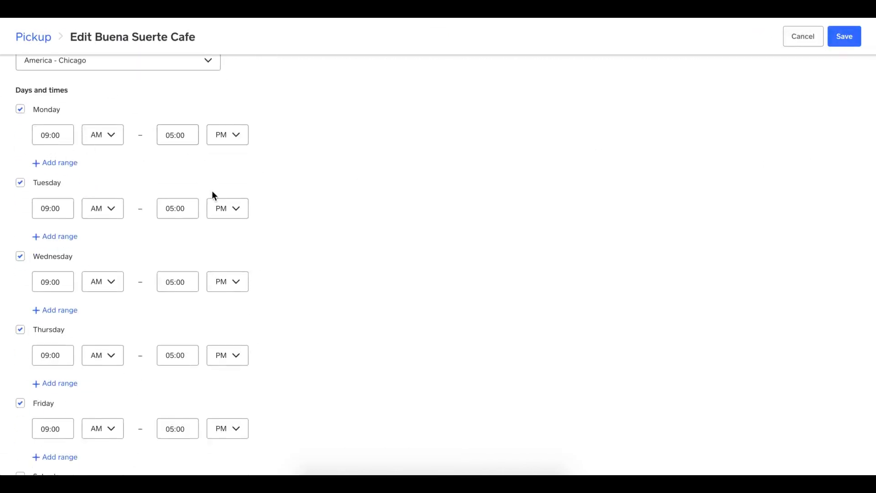
pyautogui.scroll(-1, 214, 196)
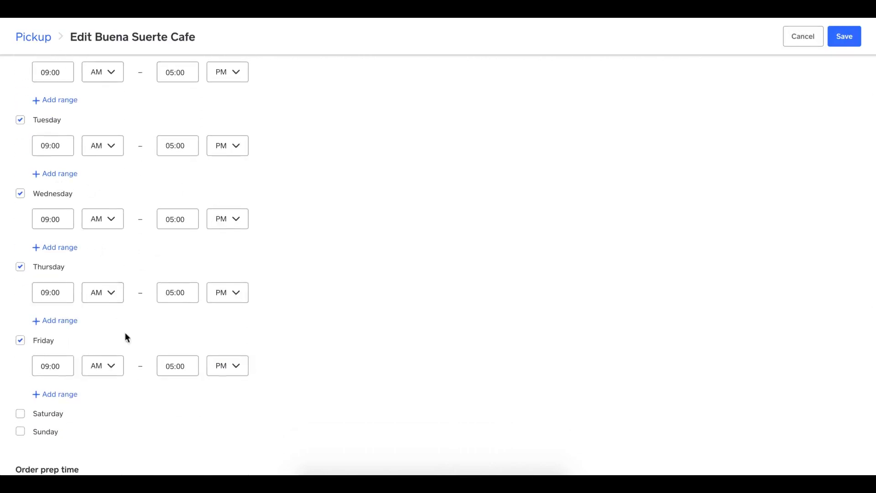
pyautogui.scroll(-2, 281, 294)
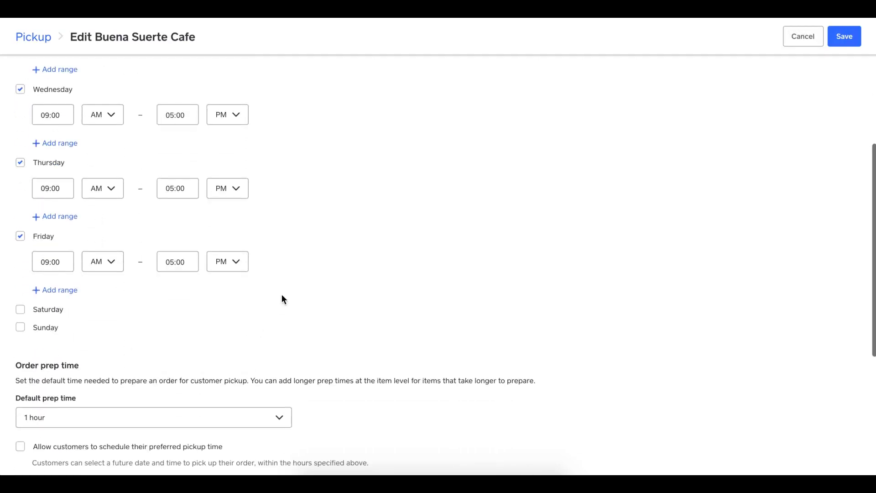
pyautogui.scroll(1, 281, 294)
pyautogui.scroll(-5, 281, 294)
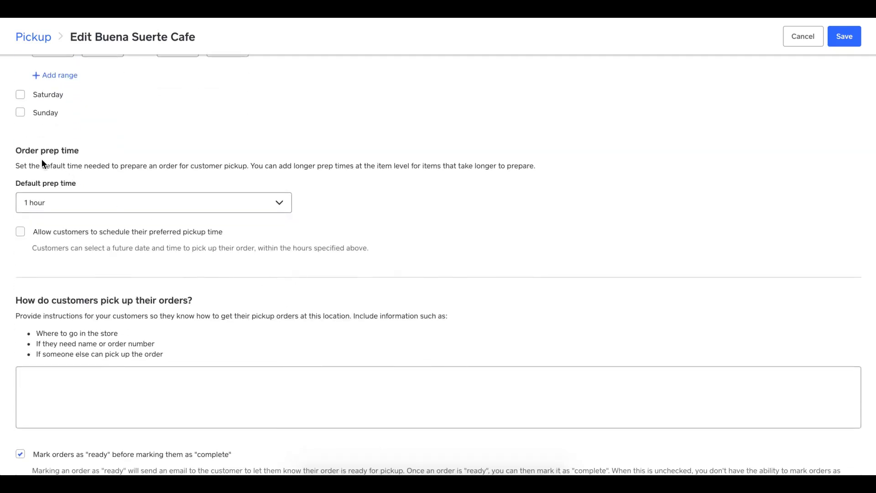
pyautogui.click(278, 207)
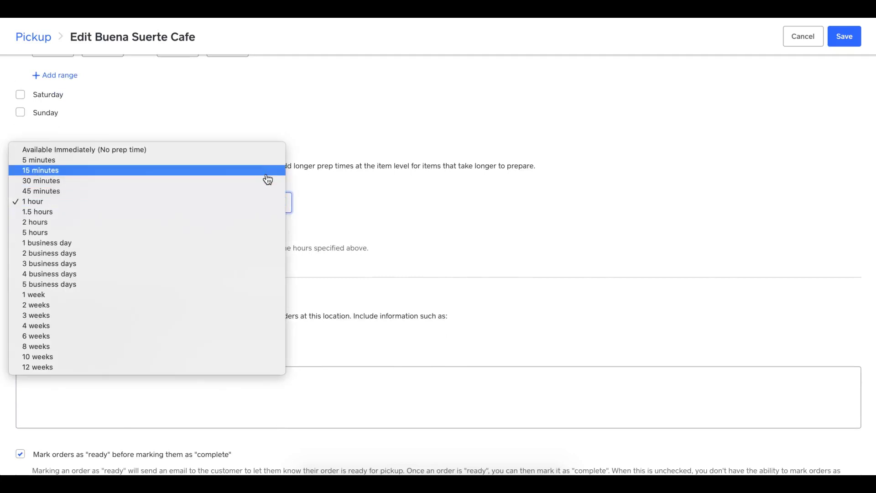
pyautogui.click(267, 171)
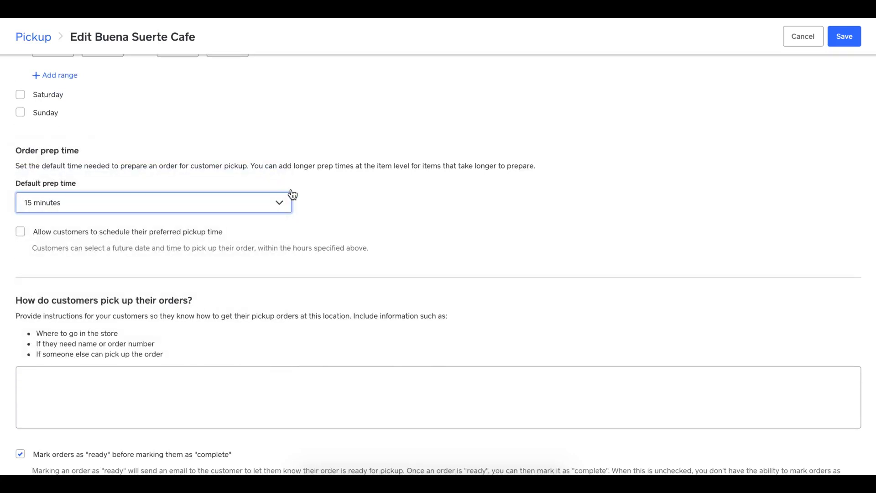
# Allow scheduled pickup times, add instructions to collect orders at the counter, and save.
pyautogui.click(18, 235)
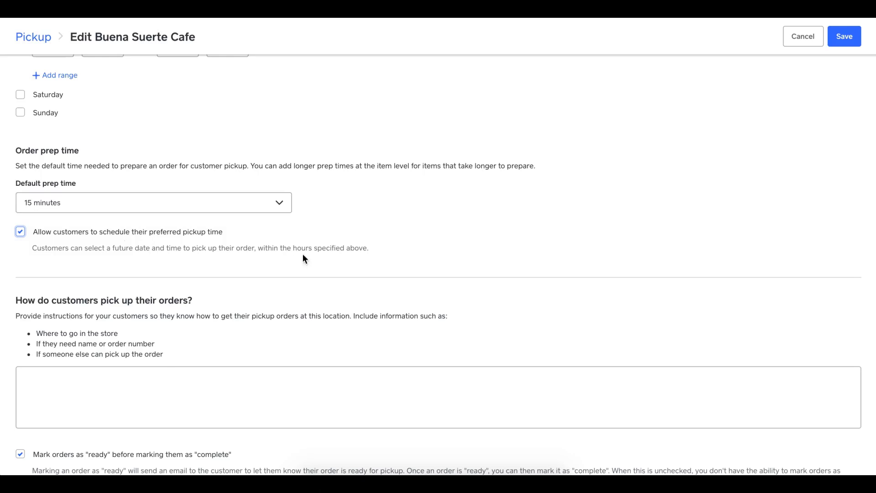
pyautogui.scroll(-1, 303, 201)
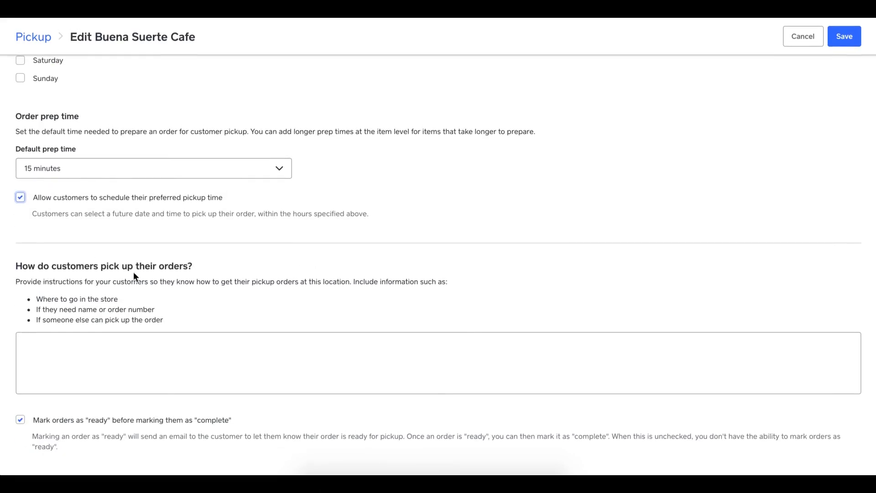
pyautogui.click(130, 351)
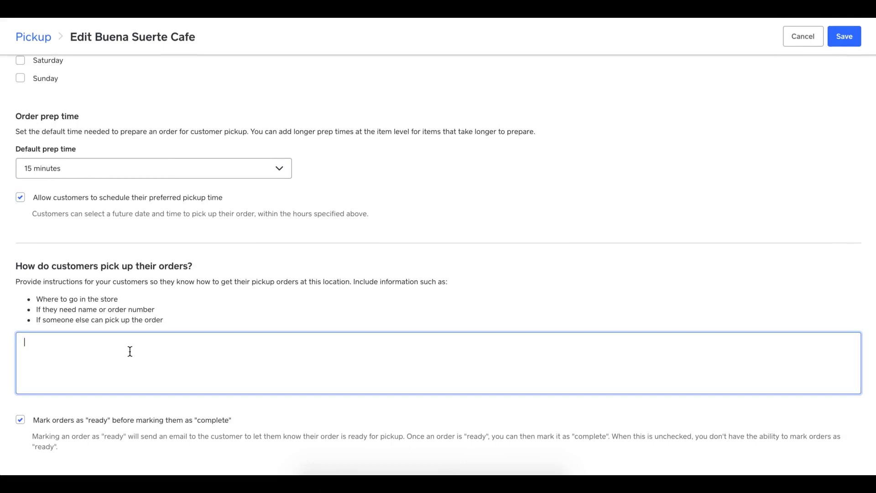
pyautogui.write('Please go to the Online Pi')
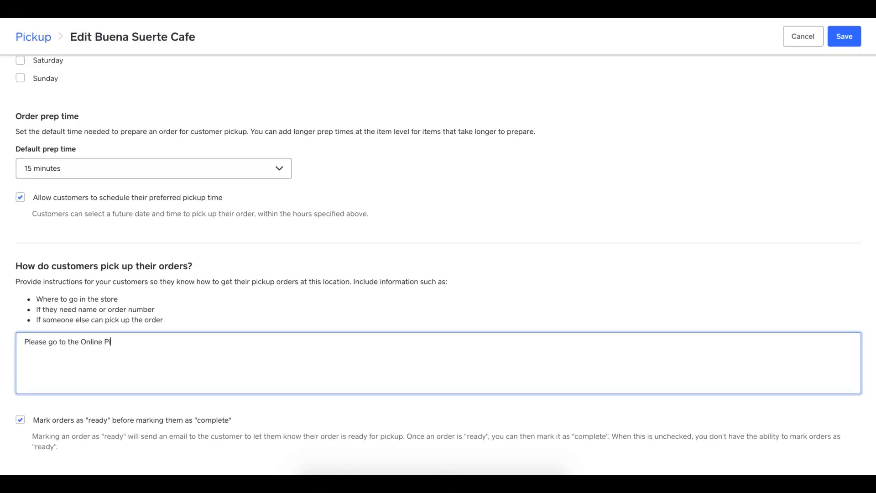
pyautogui.press('BackSpace')
pyautogui.press('BackSpace')
pyautogui.write('Order C')
pyautogui.press('BackSpace')
pyautogui.write('counter and collect your order.')
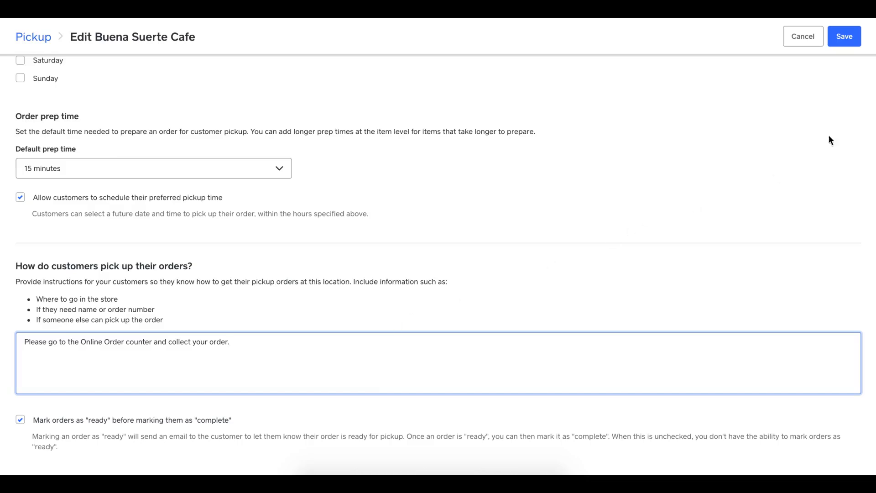
pyautogui.click(845, 38)
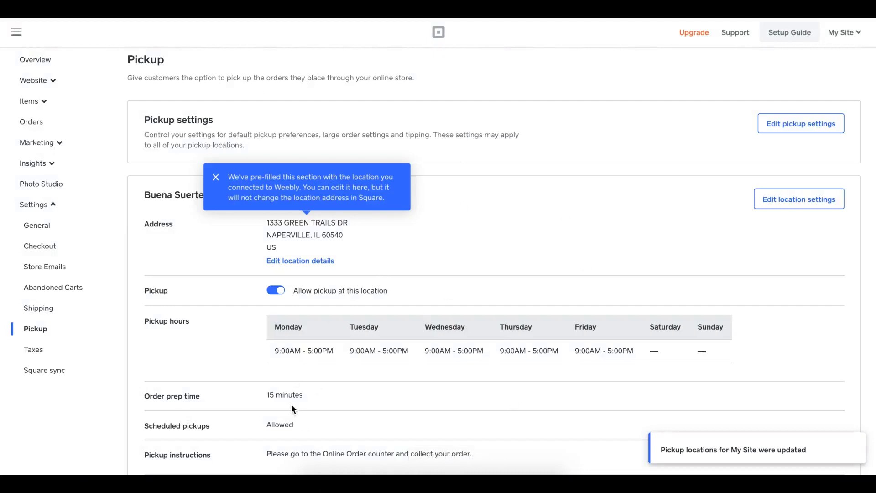
# In the general pickup settings, turn on a pickup order quantity limit of 15.
pyautogui.click(214, 177)
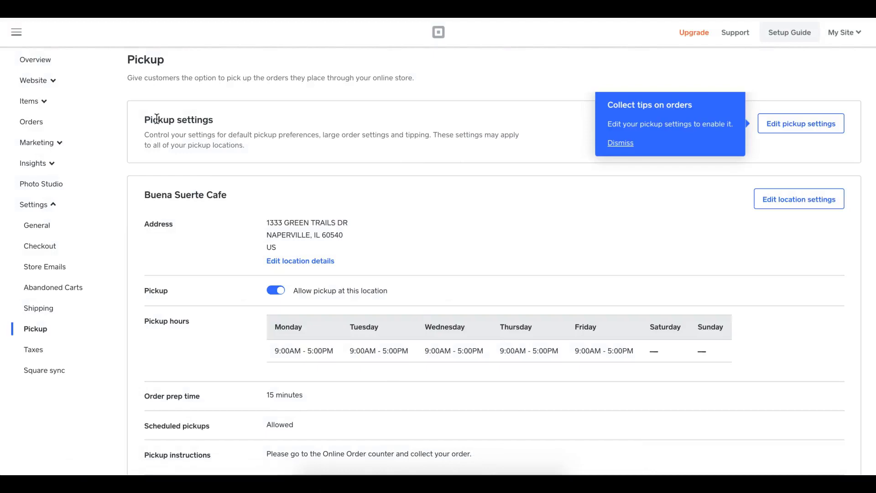
pyautogui.click(798, 124)
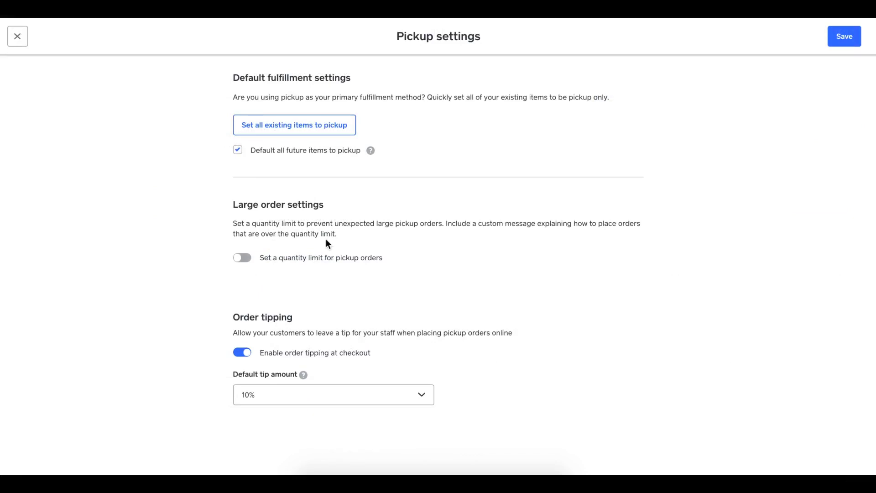
pyautogui.click(242, 258)
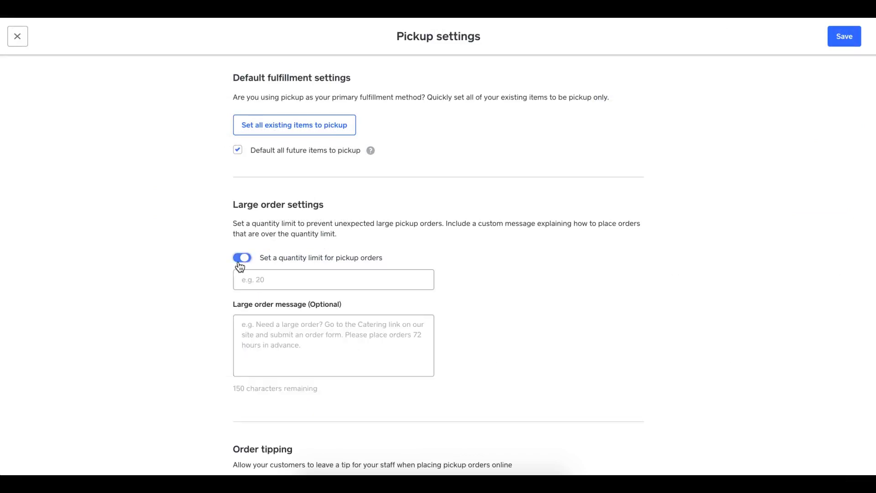
pyautogui.click(306, 276)
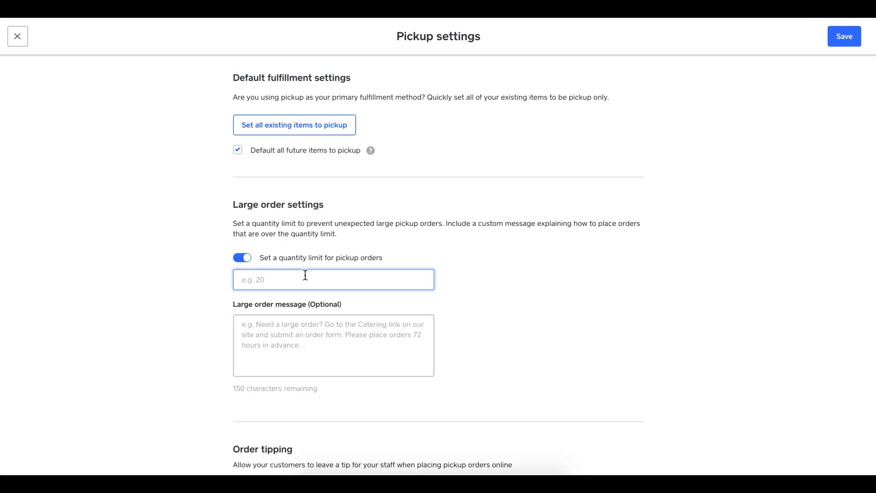
pyautogui.write('15')
# Set the large order message 'For online orders above 15 items, please call the store.' and save.
pyautogui.click(324, 324)
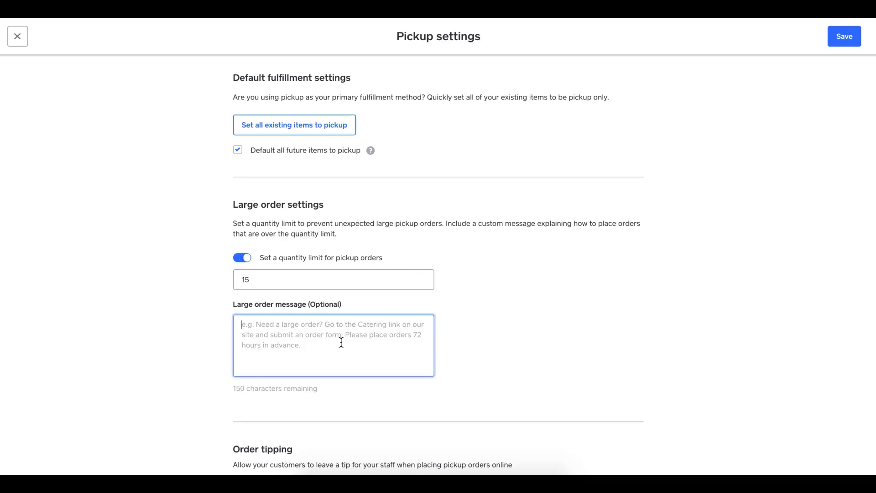
pyautogui.write('For on')
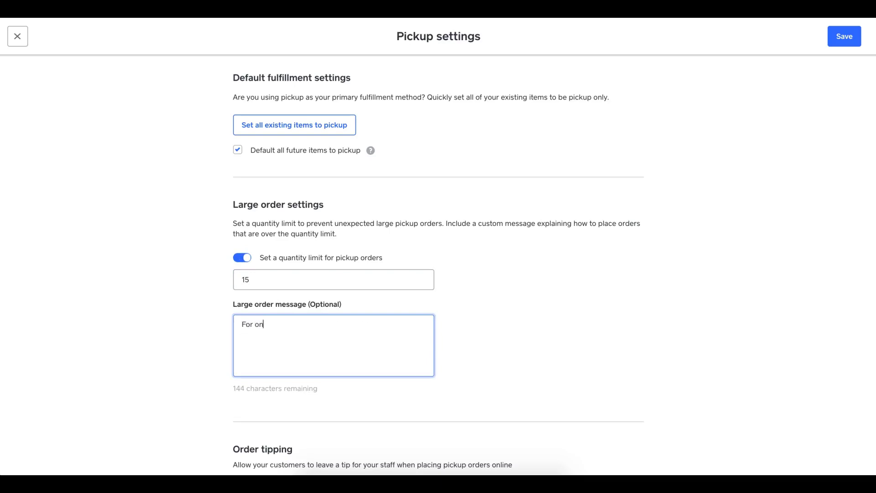
pyautogui.write('line orders above 15 it')
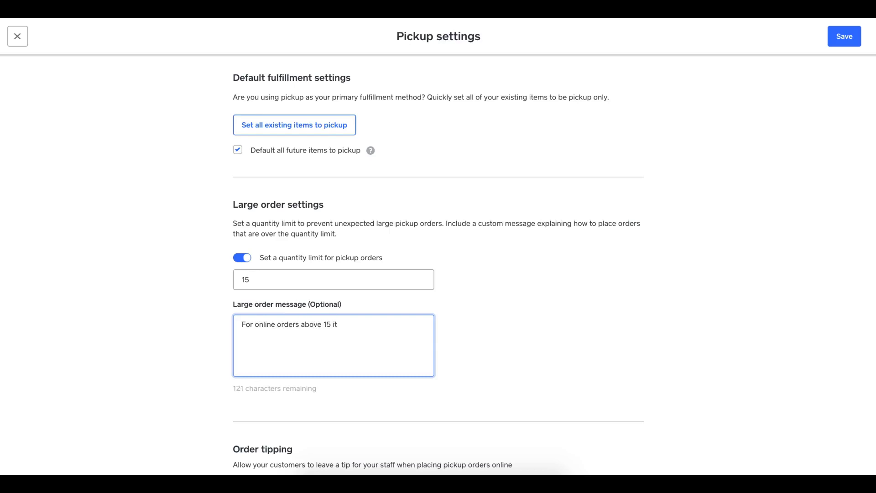
pyautogui.write('ems, plase')
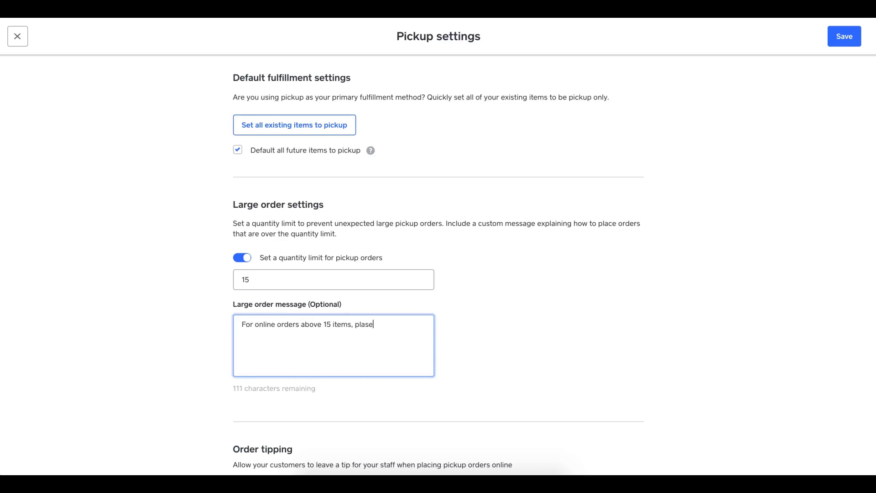
pyautogui.press('BackSpace')
pyautogui.press('BackSpace')
pyautogui.press('BackSpace')
pyautogui.write('ease call the store.')
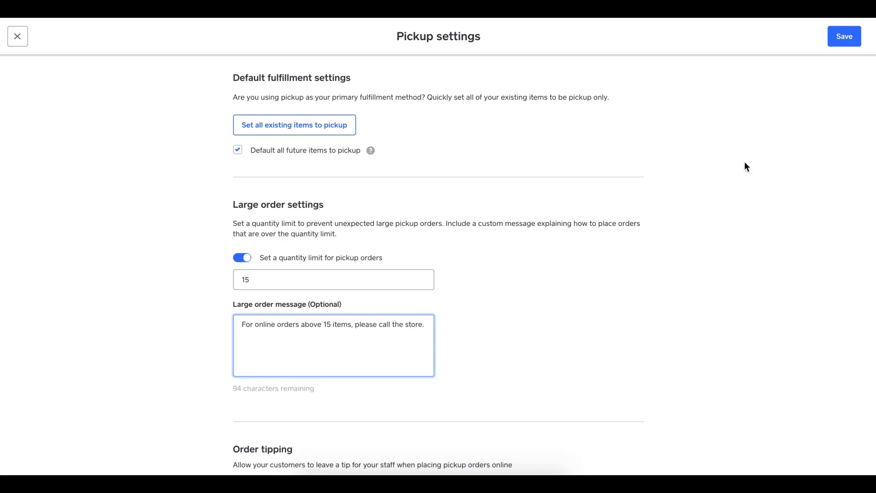
pyautogui.scroll(-1, 554, 255)
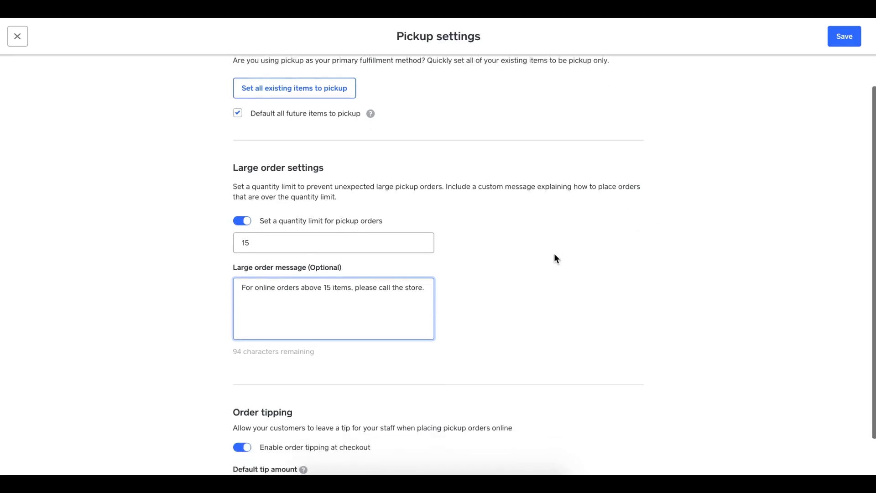
pyautogui.click(554, 258)
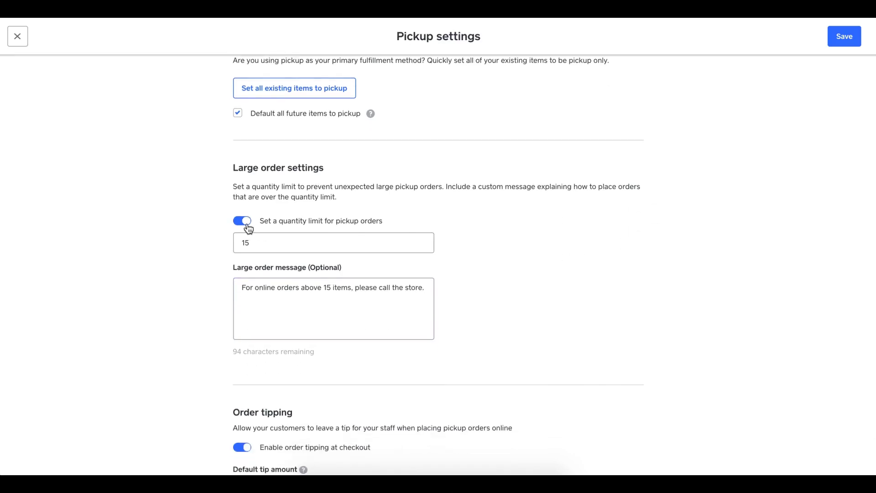
pyautogui.scroll(-1, 500, 236)
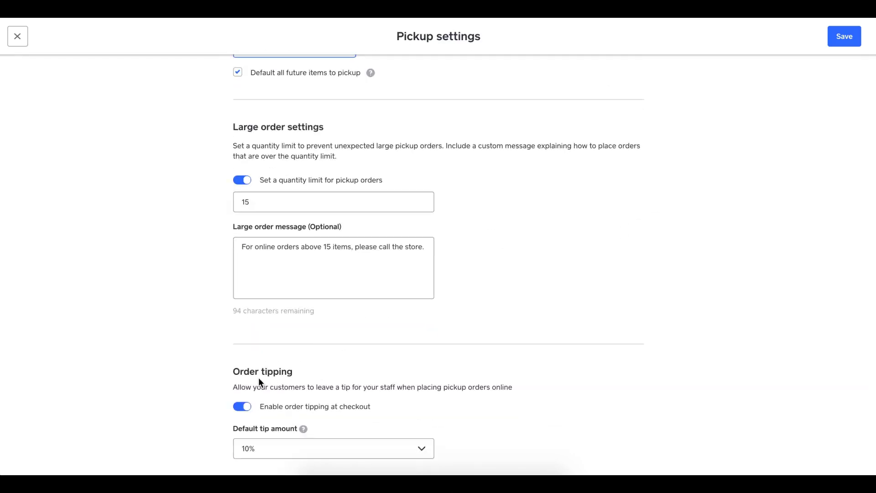
pyautogui.doubleClick(275, 372)
pyautogui.click(845, 38)
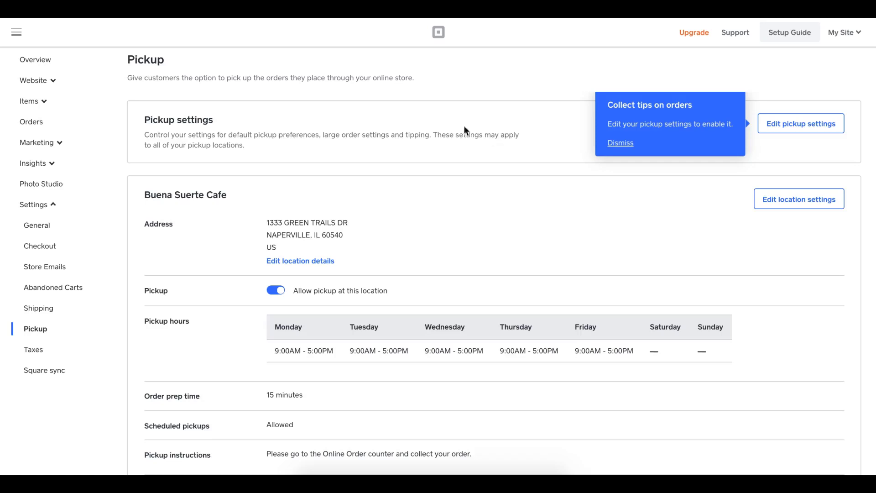
# Review the advanced checkout settings, save them unchanged, and expand the Website section.
pyautogui.click(40, 249)
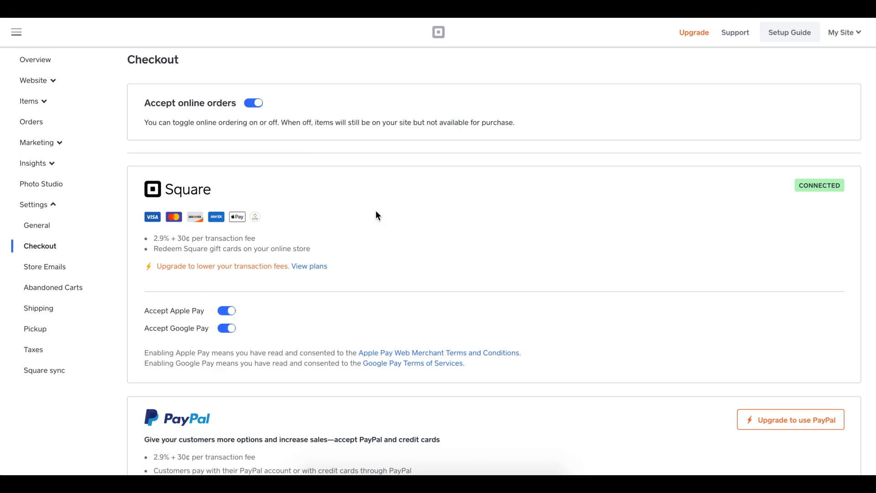
pyautogui.scroll(-8, 376, 215)
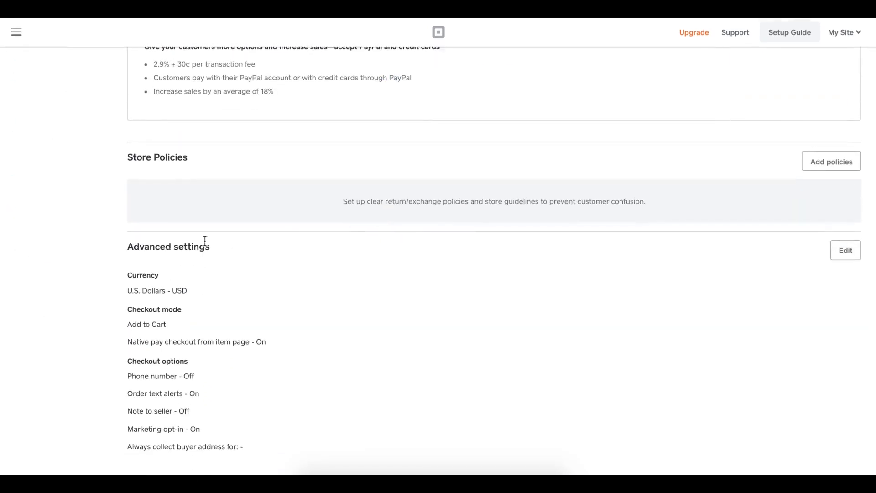
pyautogui.click(847, 252)
pyautogui.scroll(-4, 329, 274)
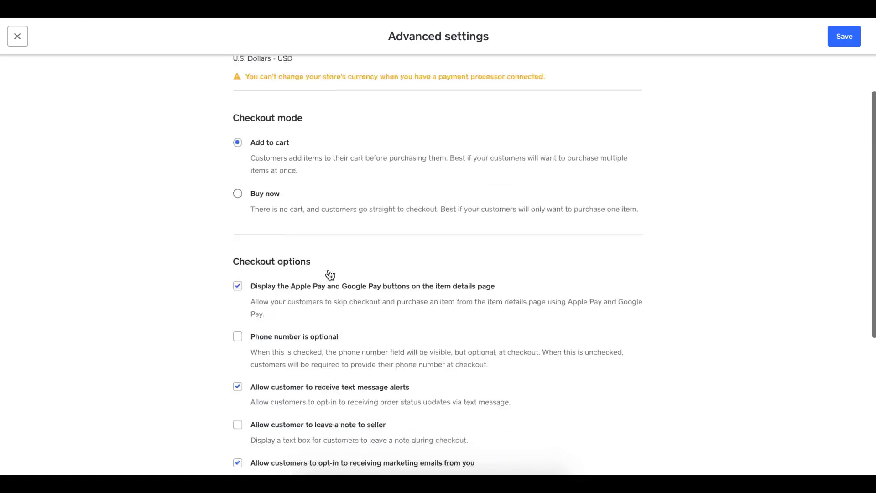
pyautogui.scroll(-1, 330, 274)
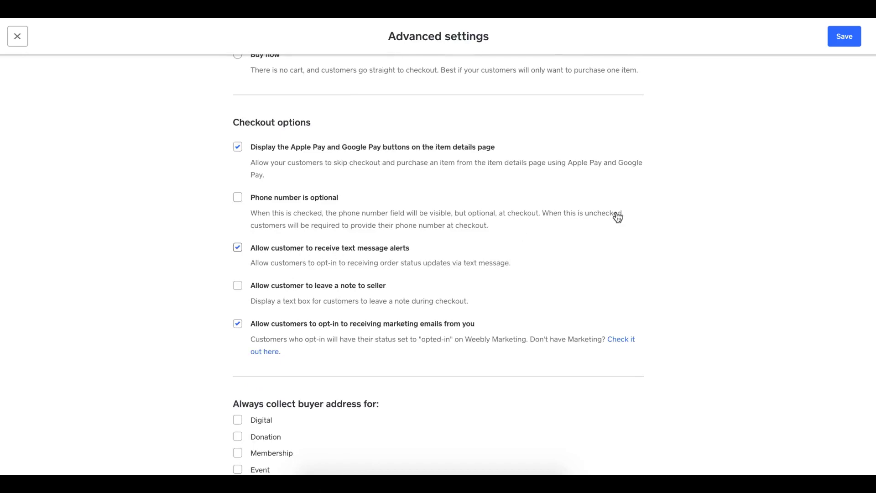
pyautogui.scroll(2, 561, 222)
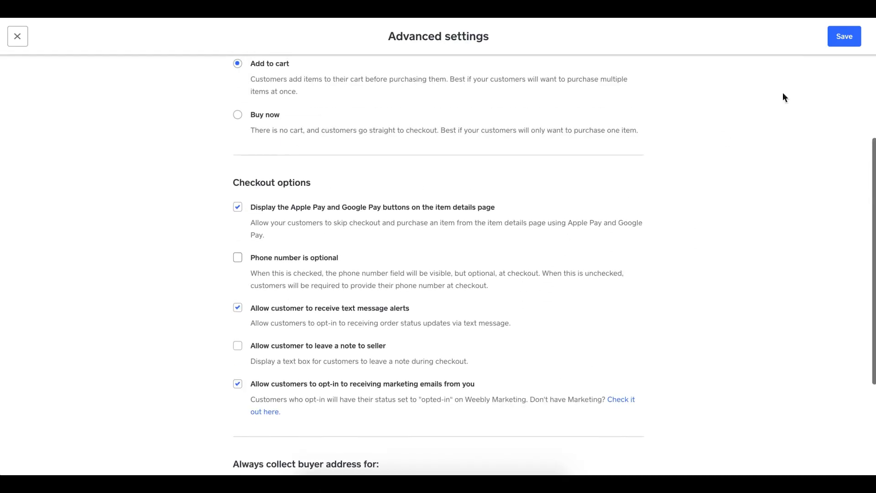
pyautogui.click(846, 36)
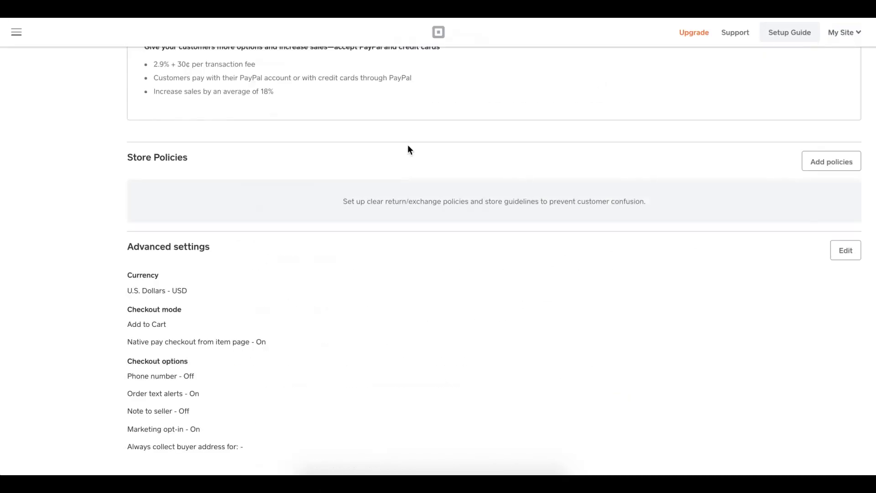
pyautogui.click(52, 86)
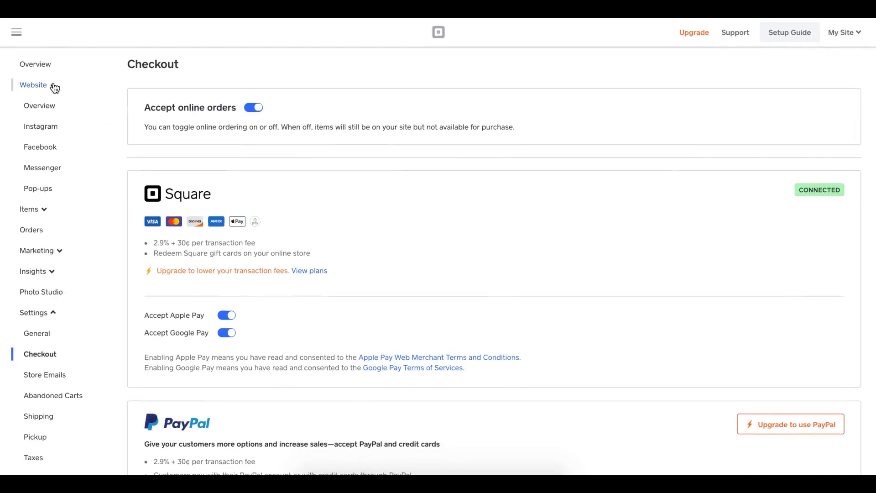
# Keep the pickup, top items, email sign-up and location features, and skip the logo step.
pyautogui.click(47, 110)
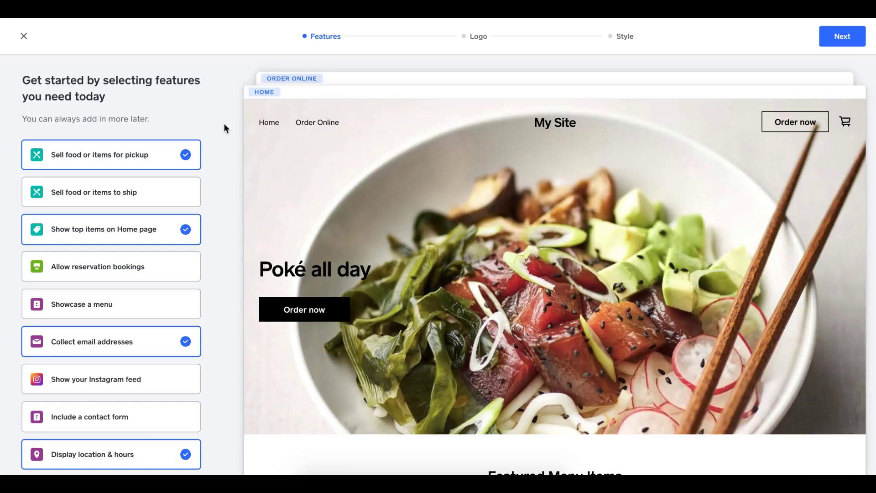
pyautogui.scroll(-2, 224, 123)
pyautogui.scroll(2, 224, 123)
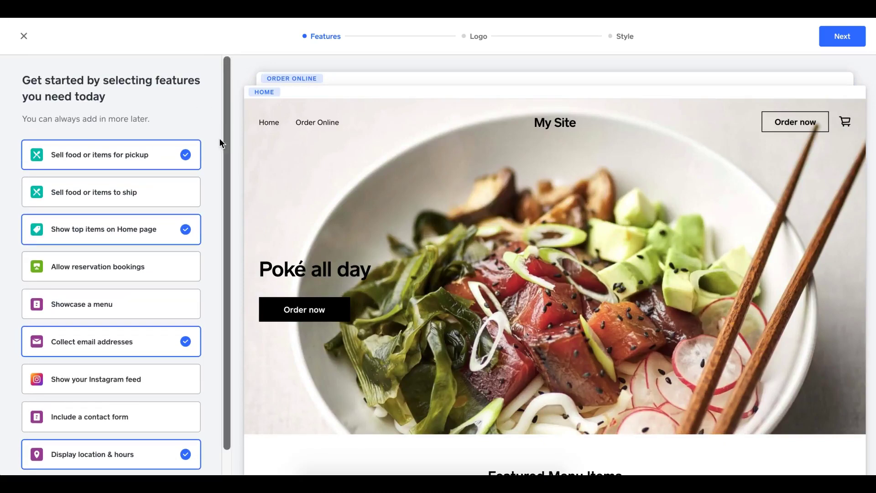
pyautogui.scroll(-2, 220, 141)
pyautogui.scroll(2, 219, 139)
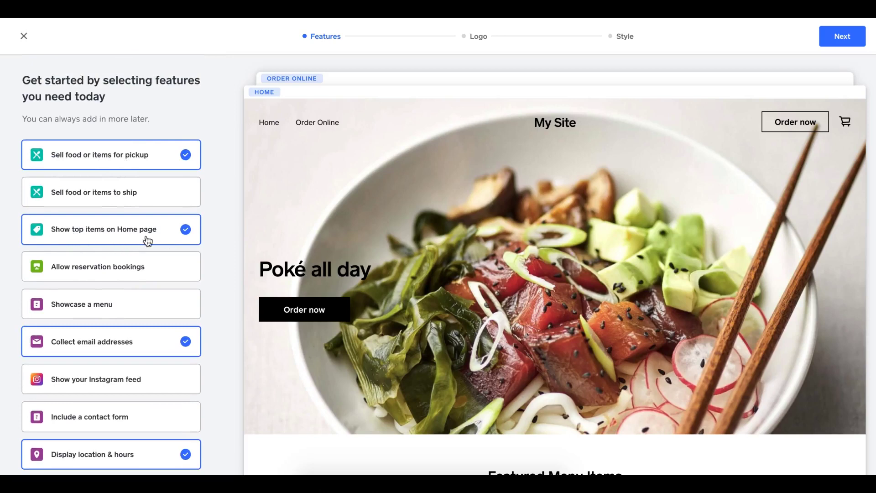
pyautogui.scroll(-1, 215, 223)
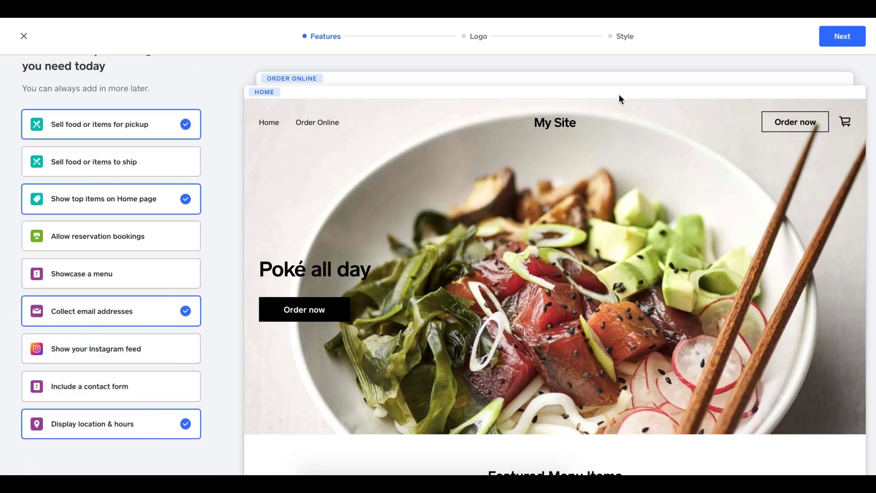
pyautogui.click(841, 38)
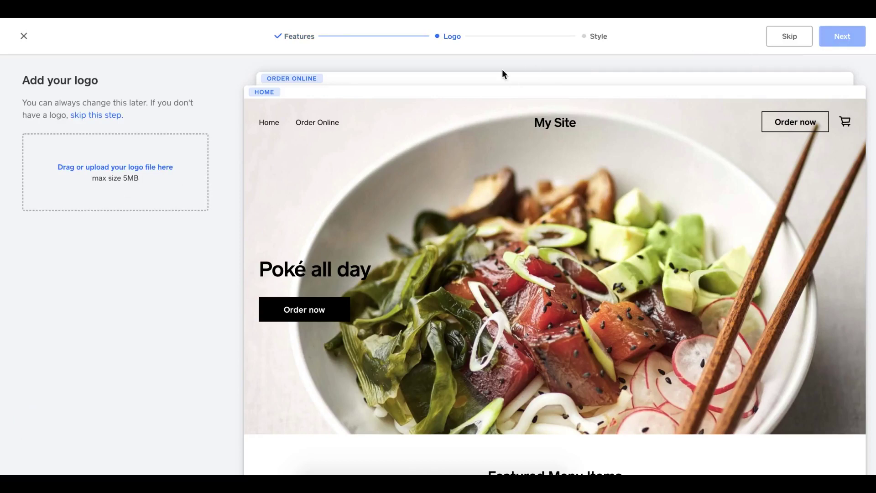
pyautogui.click(97, 116)
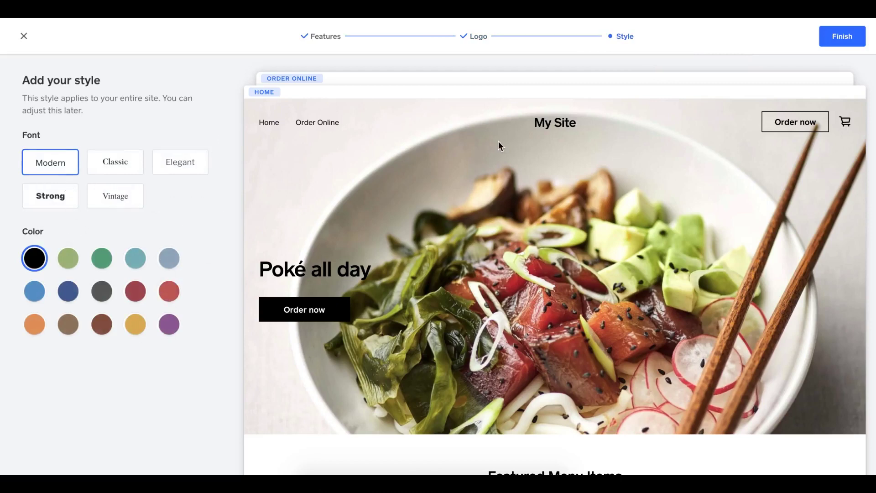
# Finish setup and claim the free subdomain BuenaSuerteCafe12.square.site for the site.
pyautogui.click(842, 37)
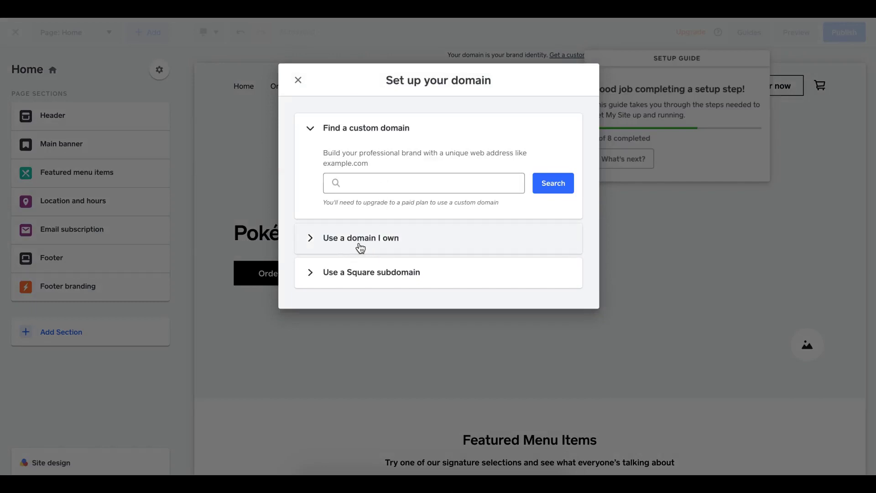
pyautogui.click(355, 275)
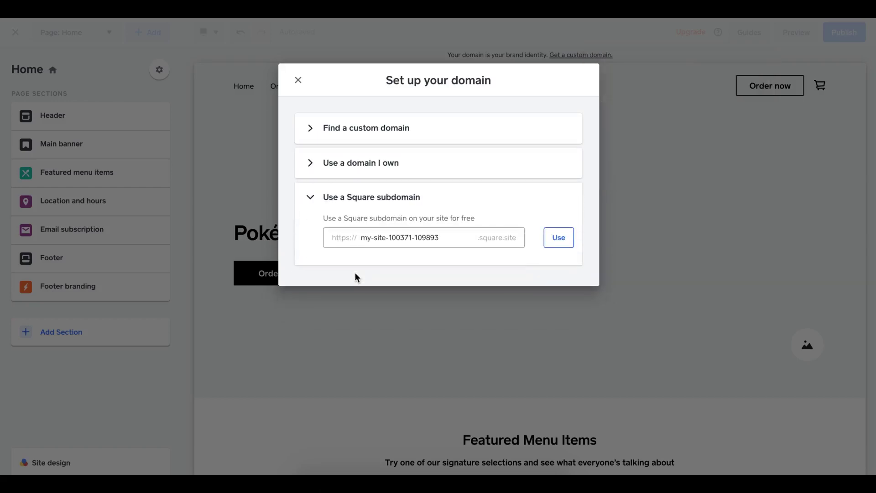
pyautogui.click(441, 236)
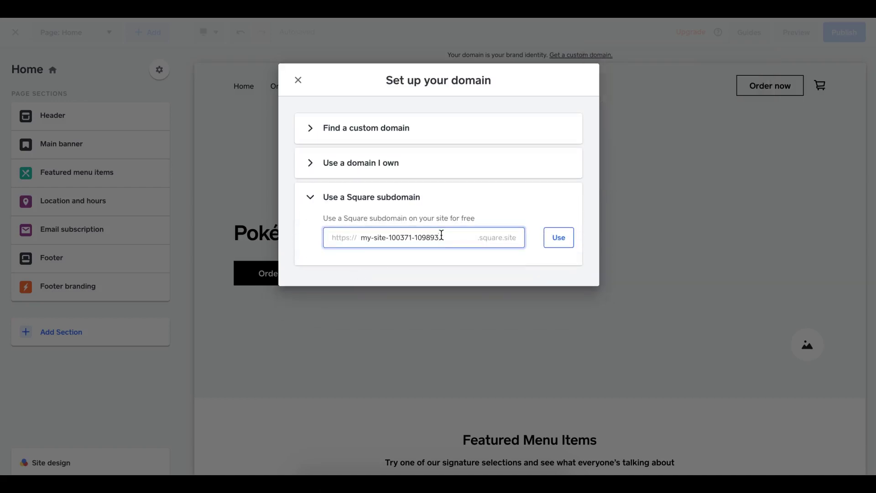
pyautogui.moveTo(440, 236); pyautogui.dragTo(363, 235)
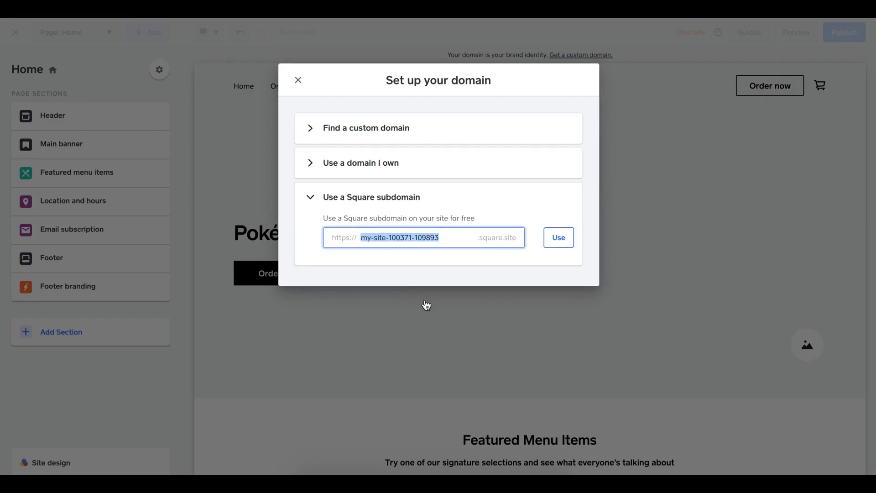
pyautogui.write('my')
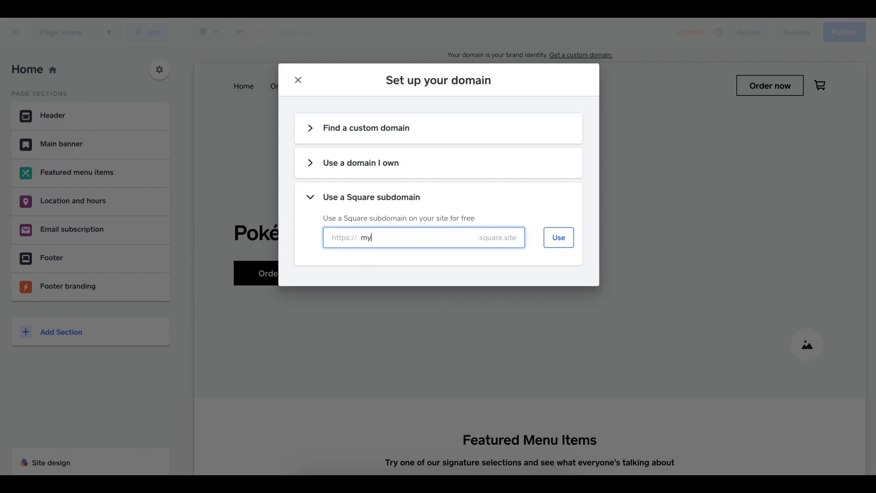
pyautogui.press('BackSpace')
pyautogui.press('BackSpace')
pyautogui.write('BuenaSuerteCafe12')
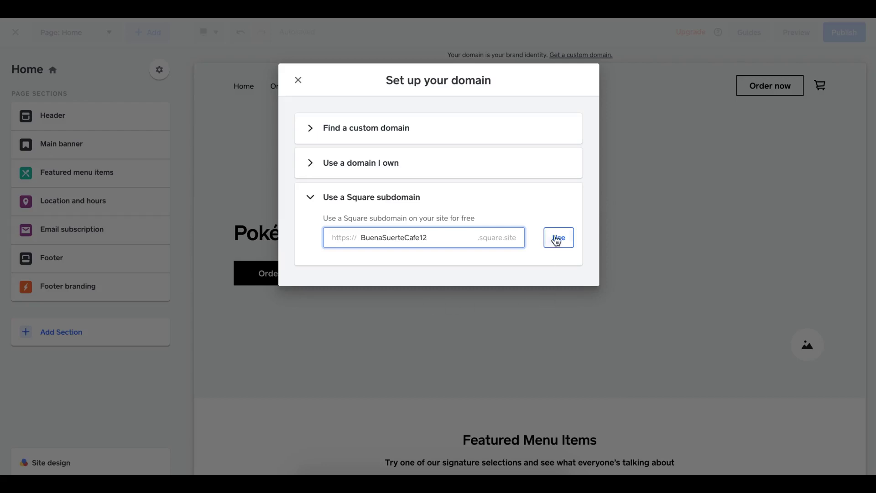
pyautogui.click(559, 237)
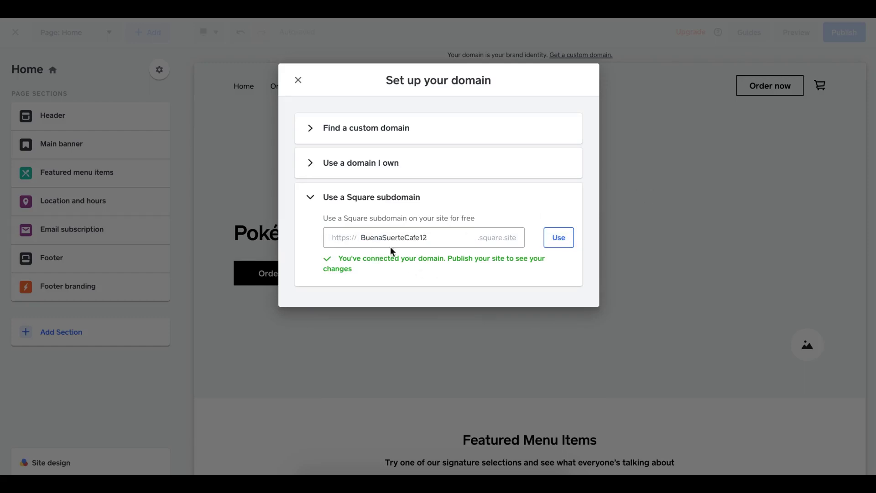
# Dismiss the domain dialog and page-list tip, then switch the editor to the Order Online page.
pyautogui.click(298, 81)
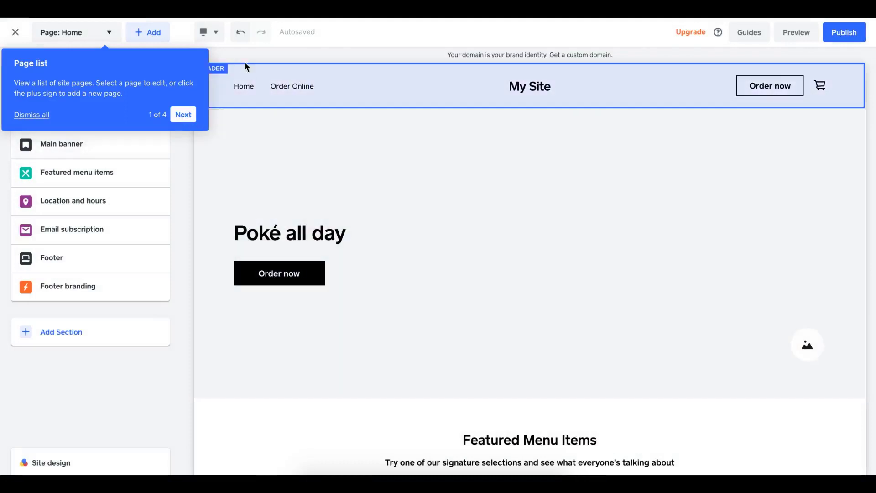
pyautogui.click(241, 56)
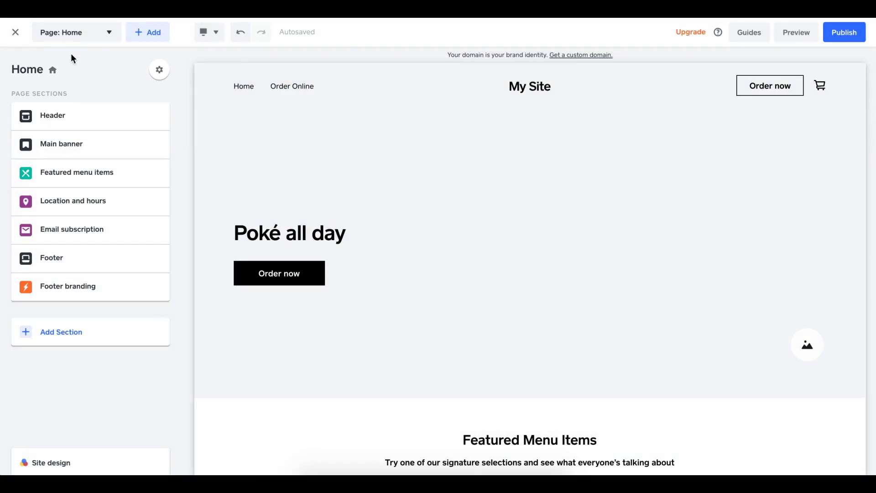
pyautogui.click(75, 34)
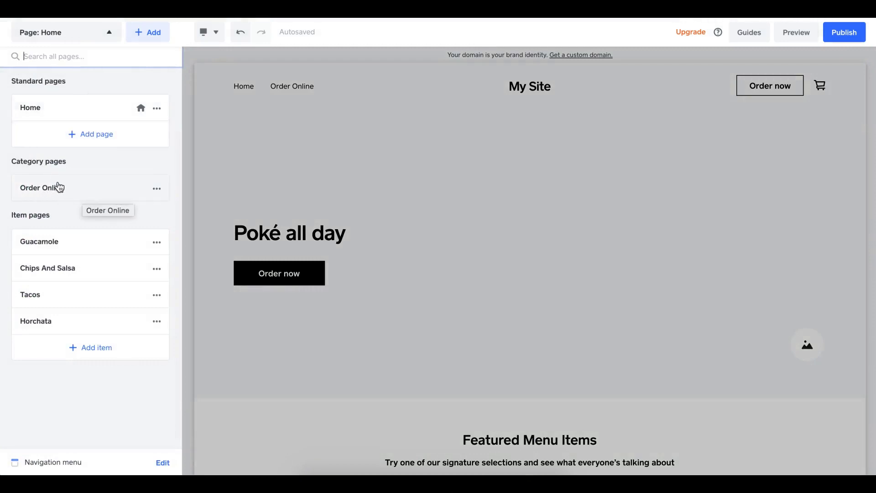
pyautogui.click(80, 187)
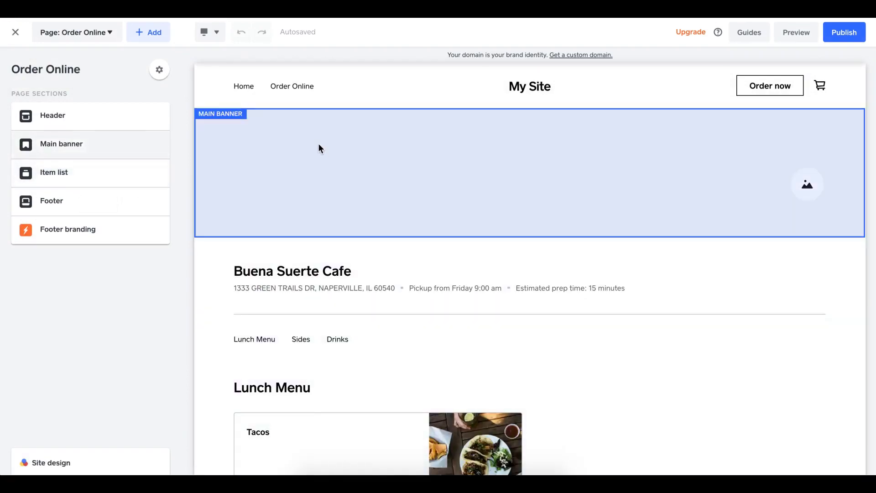
# Scroll the Order Online page to review Tacos, Chips And Salsa, Guacamole and Horchata.
pyautogui.scroll(-2, 319, 147)
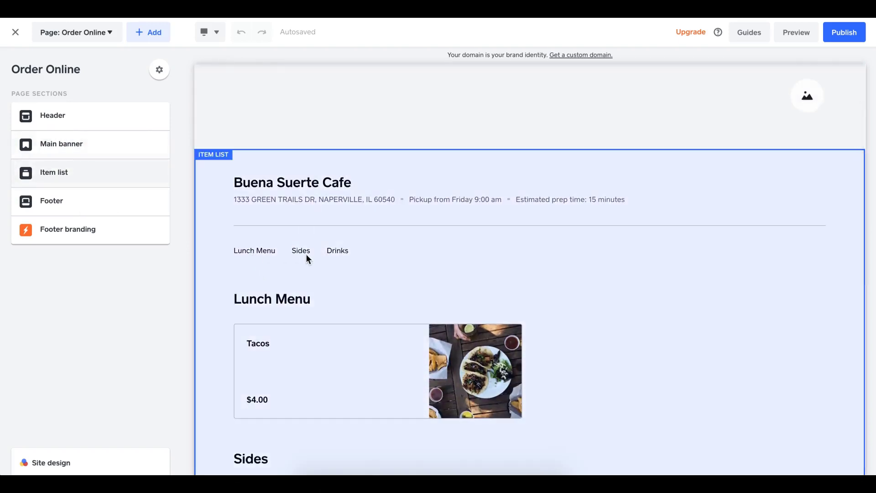
pyautogui.scroll(-3, 421, 259)
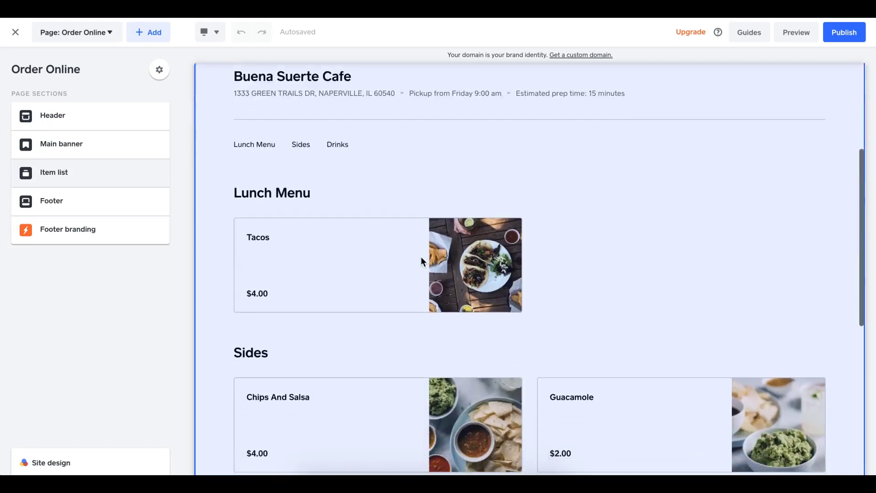
pyautogui.scroll(-2, 309, 228)
pyautogui.scroll(-3, 355, 325)
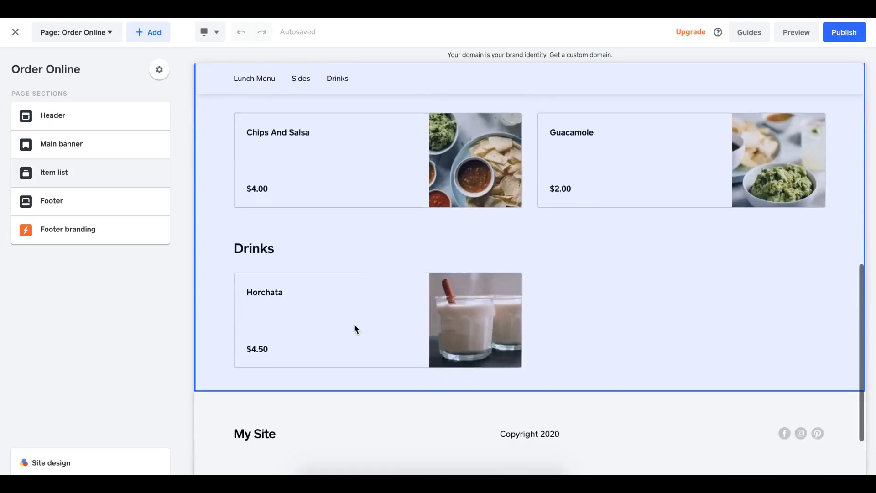
pyautogui.scroll(2, 459, 316)
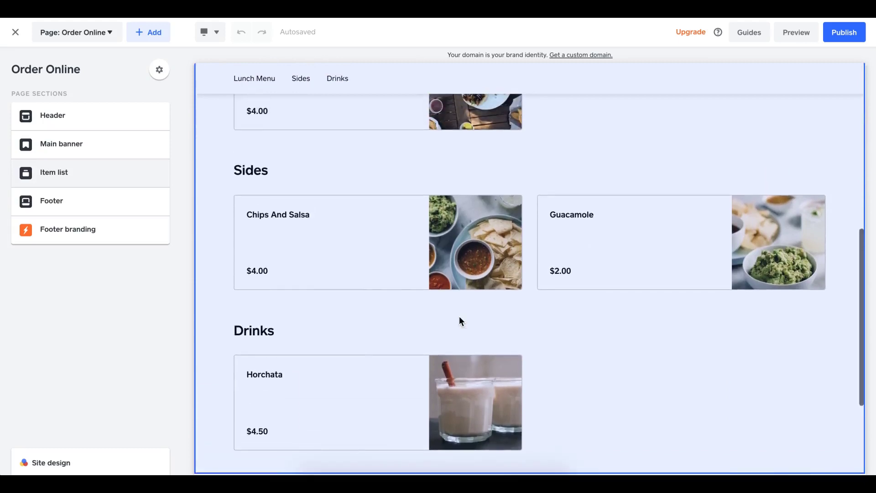
pyautogui.scroll(3, 459, 316)
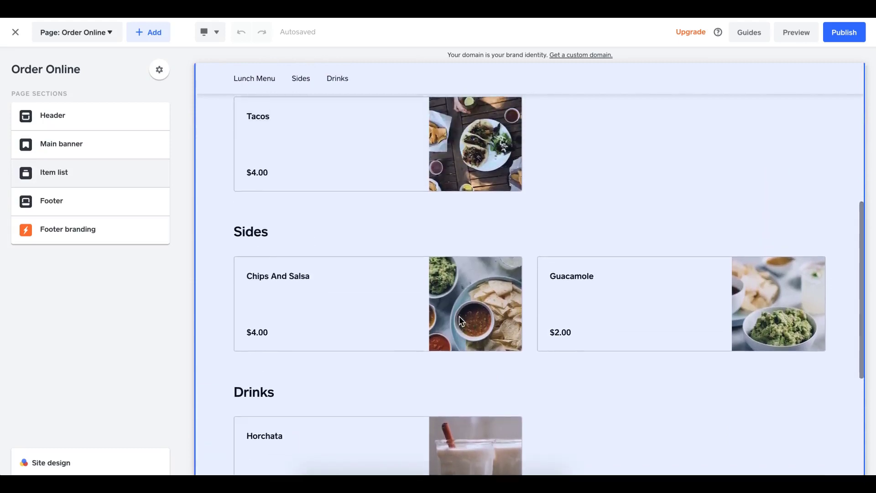
pyautogui.scroll(-3, 607, 187)
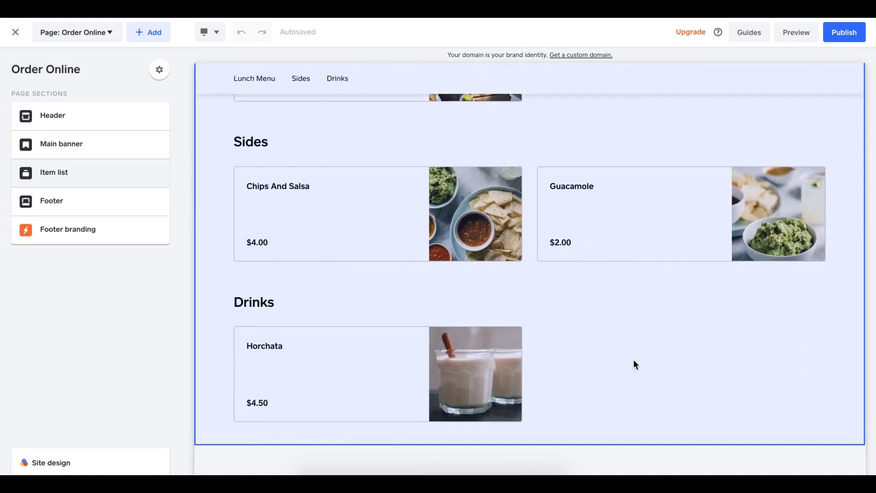
pyautogui.scroll(8, 634, 360)
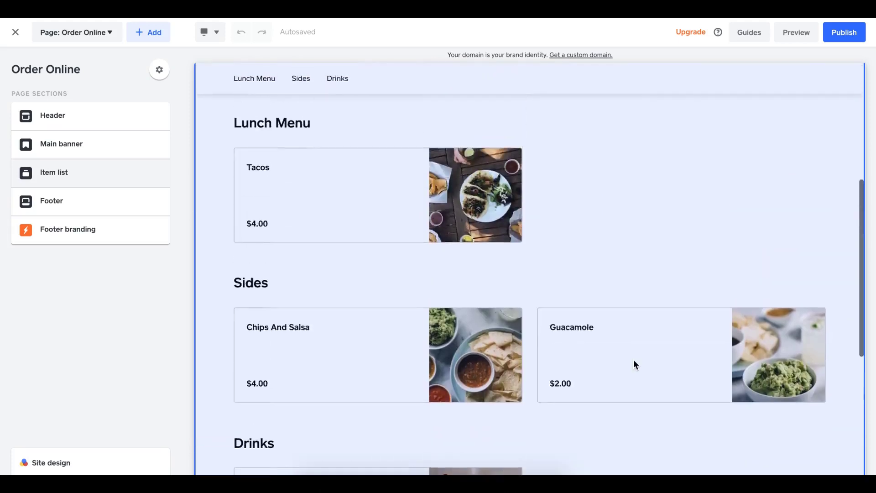
pyautogui.scroll(1, 634, 365)
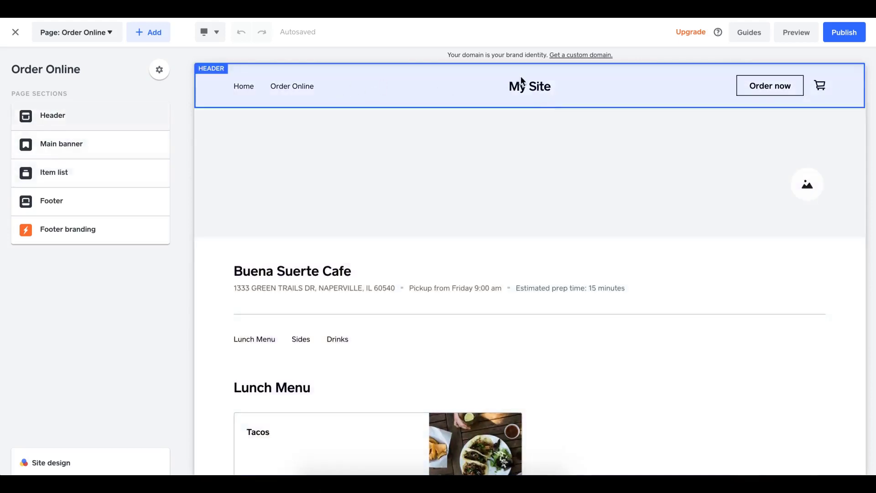
# Replace the 'My Site' header logo text with 'Buena Suerte Cafe'.
pyautogui.click(450, 82)
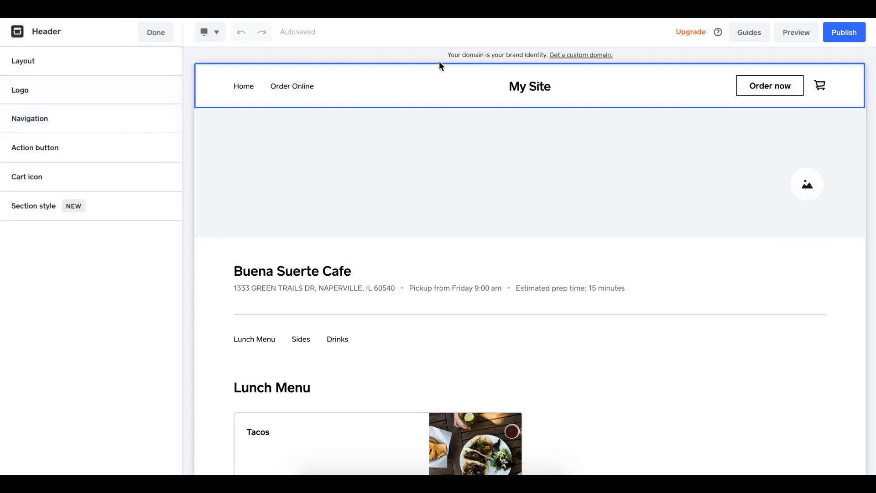
pyautogui.doubleClick(518, 86)
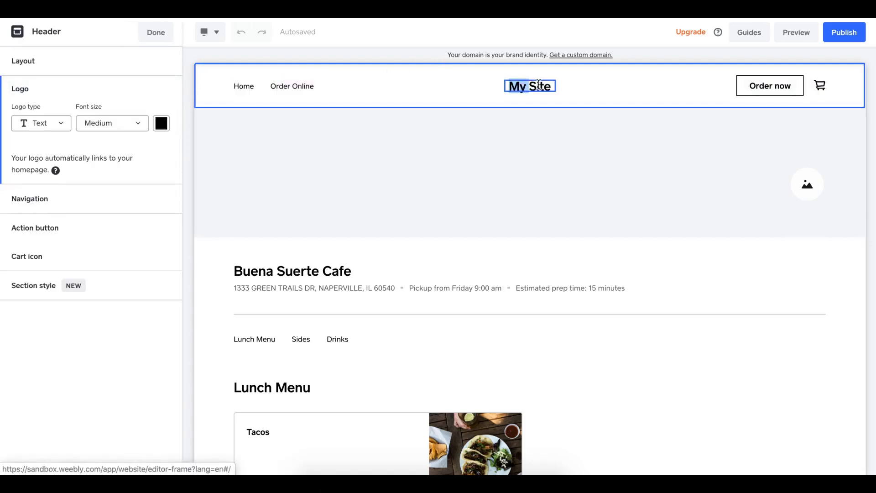
pyautogui.hotkey('shift', 'Right')
pyautogui.hotkey('shift', 'Right')
pyautogui.hotkey('shift', 'Right')
pyautogui.hotkey('shift', 'Right')
pyautogui.hotkey('shift', 'Right')
pyautogui.press('Right')
pyautogui.press('BackSpace')
pyautogui.press('BackSpace')
pyautogui.press('BackSpace')
pyautogui.press('BackSpace')
pyautogui.press('BackSpace')
pyautogui.press('BackSpace')
pyautogui.press('BackSpace')
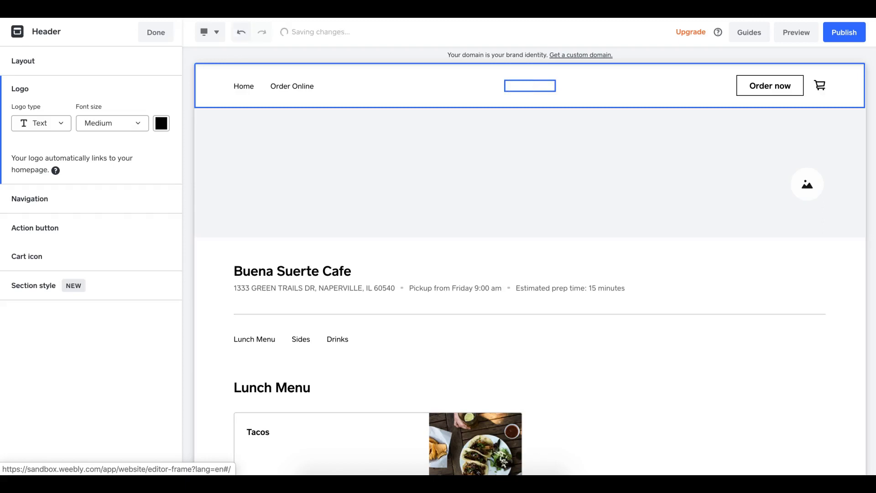
pyautogui.write('Buena Su')
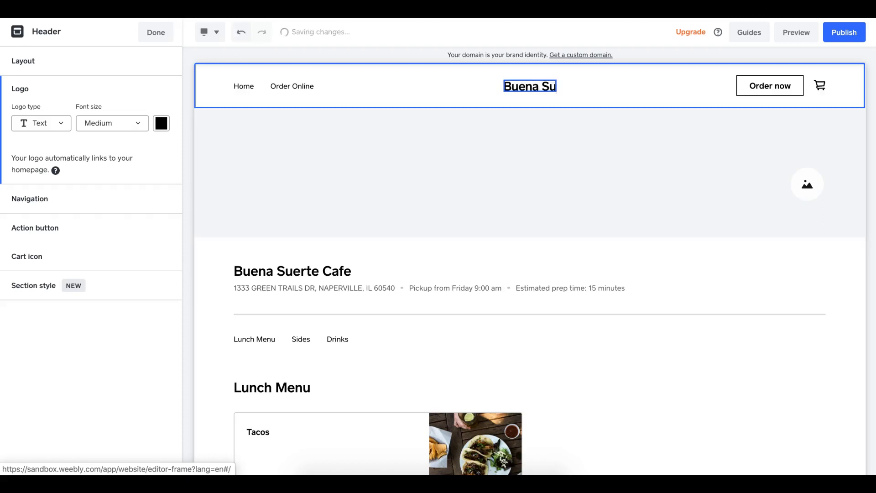
pyautogui.write('erte Cafe')
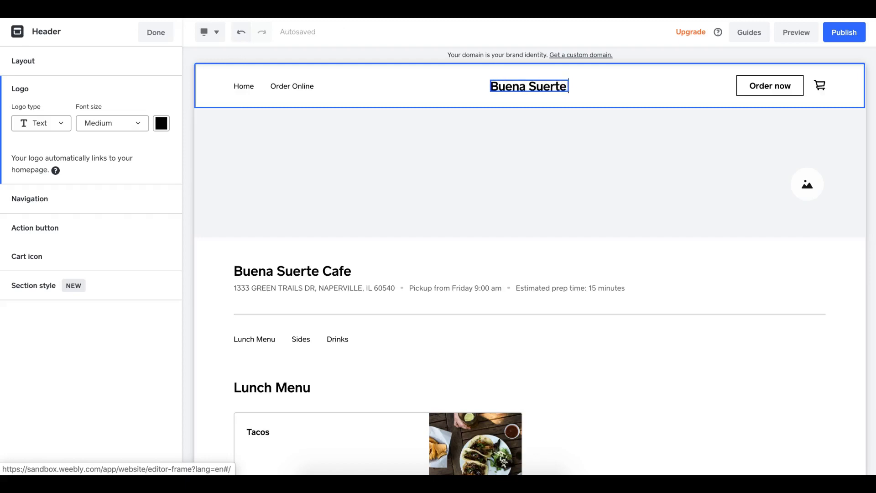
# Search free photos for 'tacos' and set the neon TACOS photo as the banner background.
pyautogui.click(600, 148)
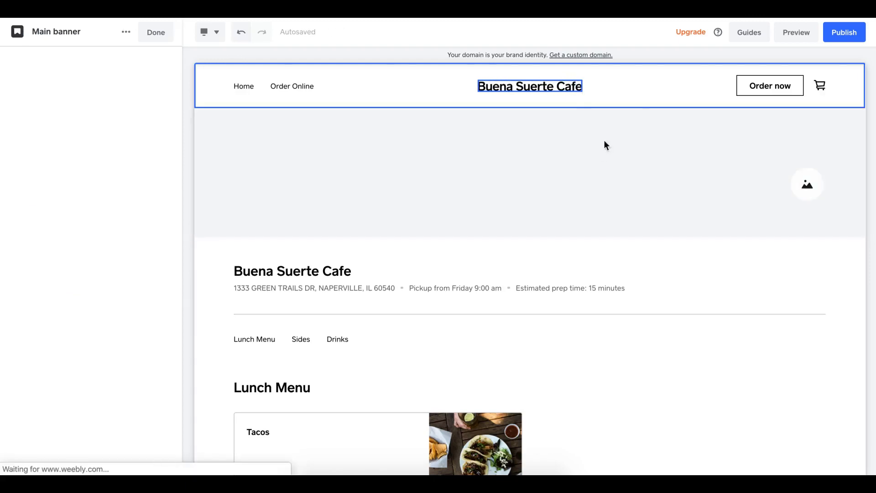
pyautogui.click(544, 102)
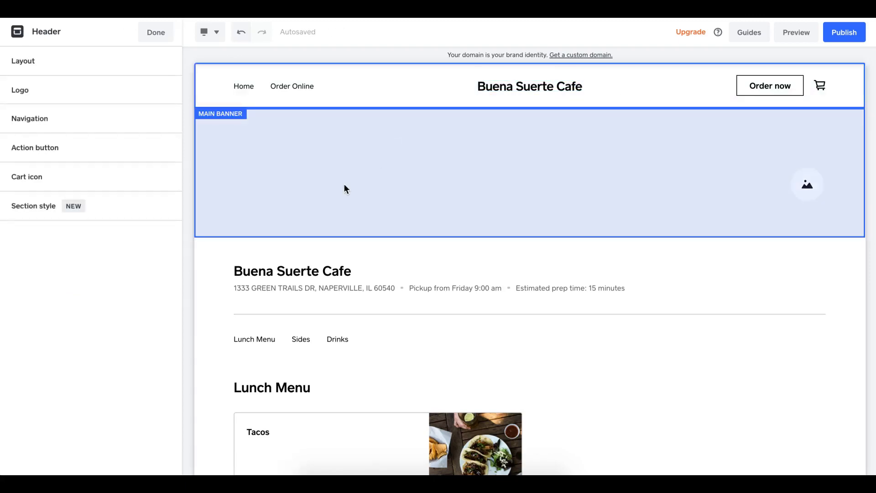
pyautogui.click(489, 186)
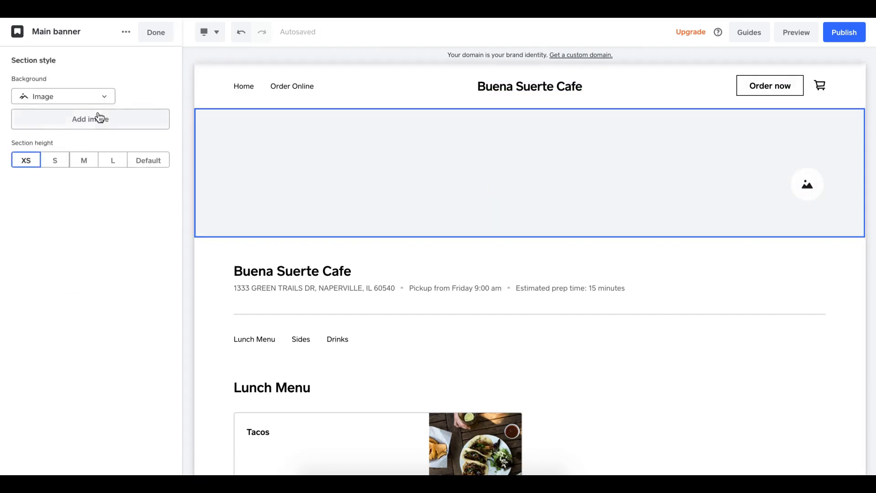
pyautogui.click(98, 122)
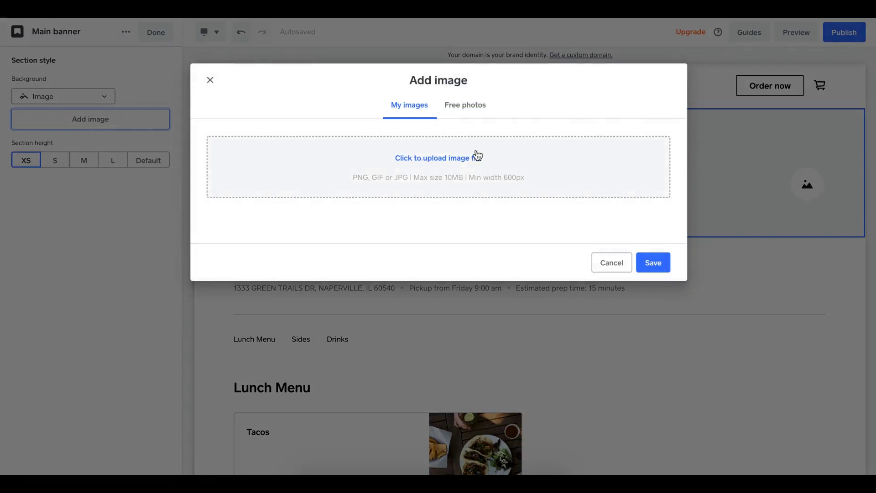
pyautogui.click(438, 158)
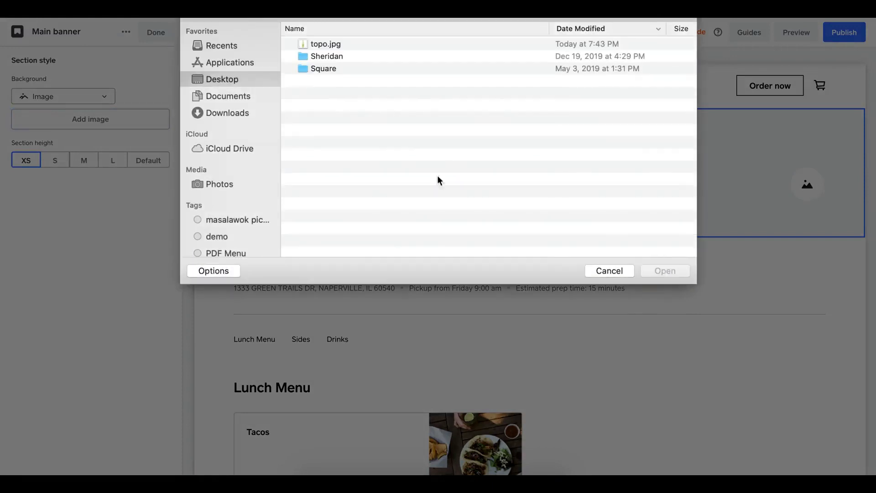
pyautogui.click(609, 271)
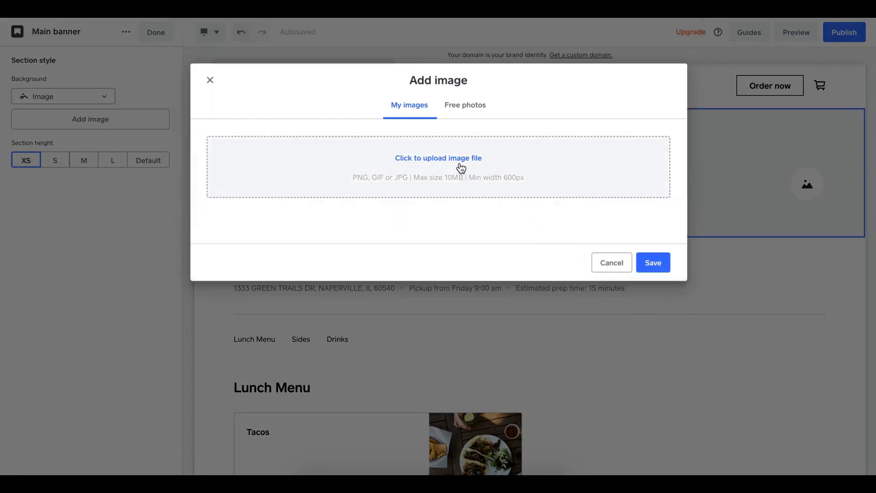
pyautogui.click(464, 110)
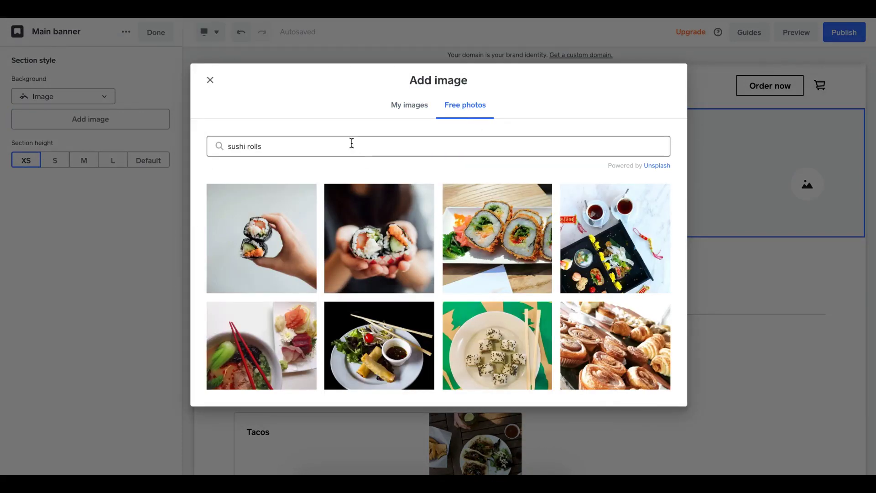
pyautogui.click(301, 147)
pyautogui.press('BackSpace')
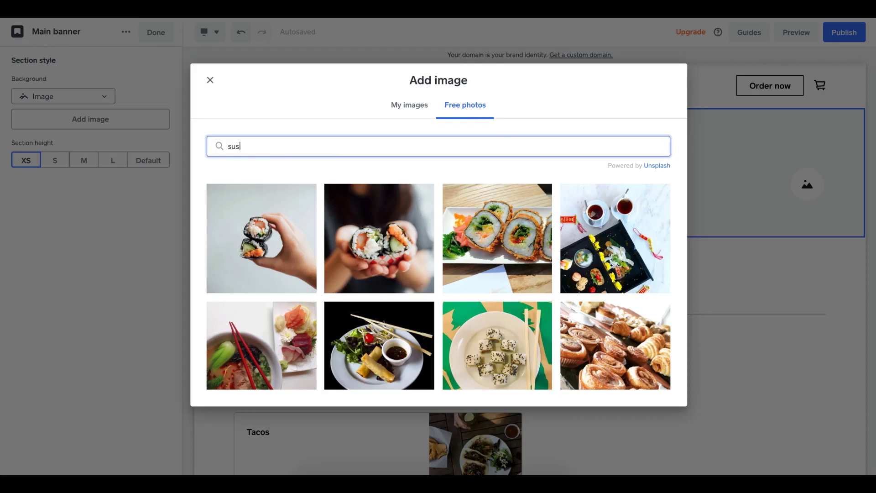
pyautogui.press('BackSpace')
pyautogui.press('BackSpace')
pyautogui.press('BackSpace')
pyautogui.write('tacos')
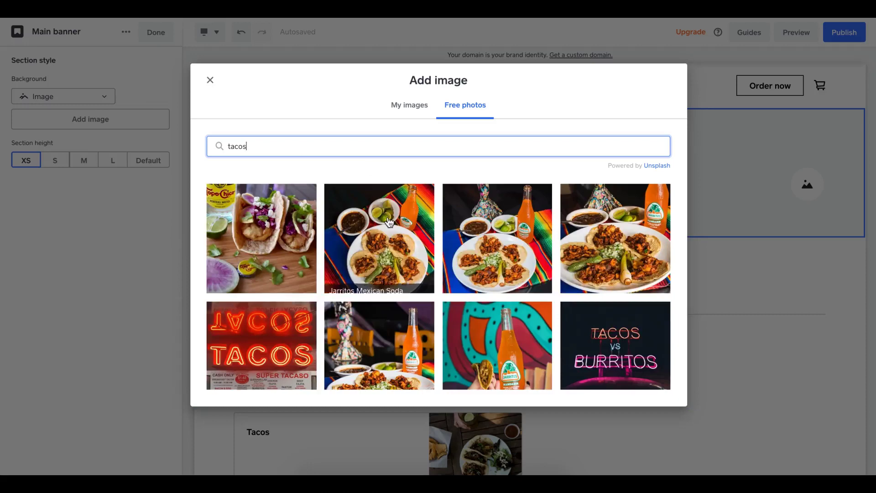
pyautogui.click(269, 346)
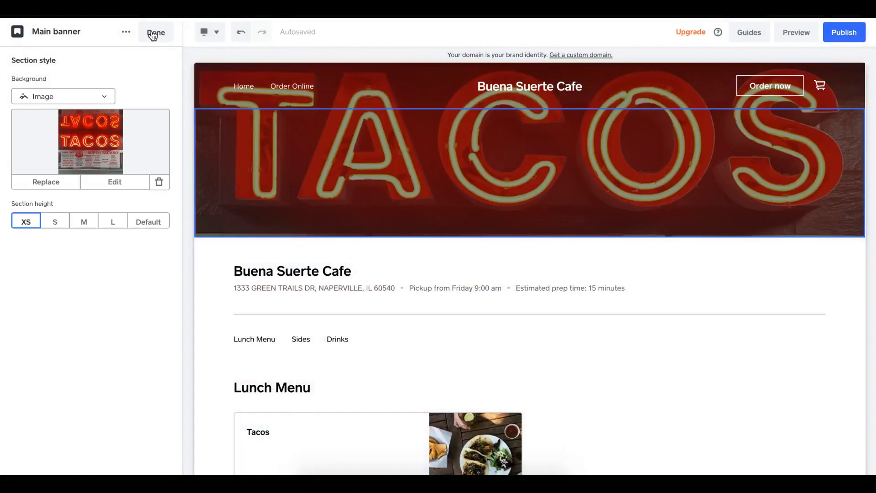
# Finish the banner edit, review the page, and set Order Online as the homepage.
pyautogui.click(155, 32)
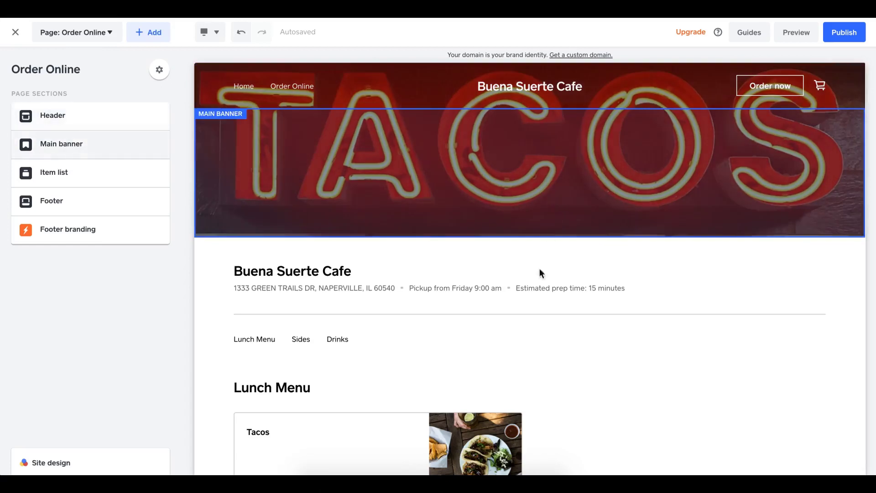
pyautogui.scroll(-3, 352, 289)
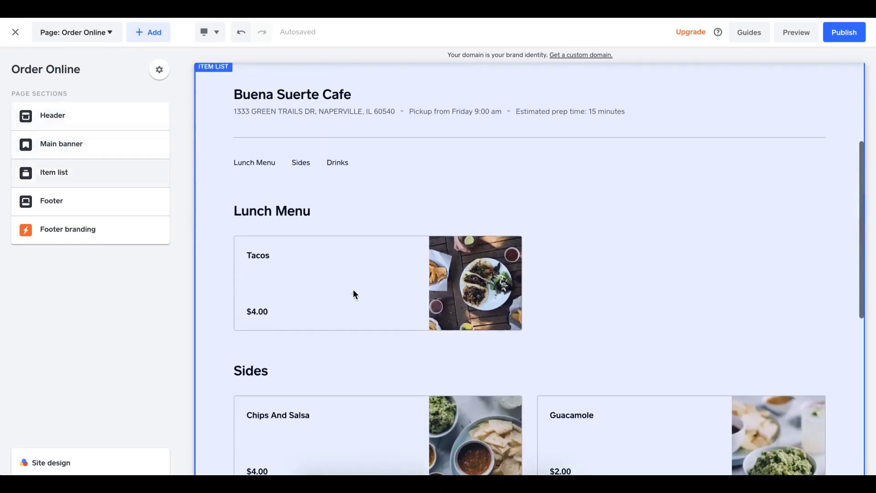
pyautogui.scroll(-3, 342, 308)
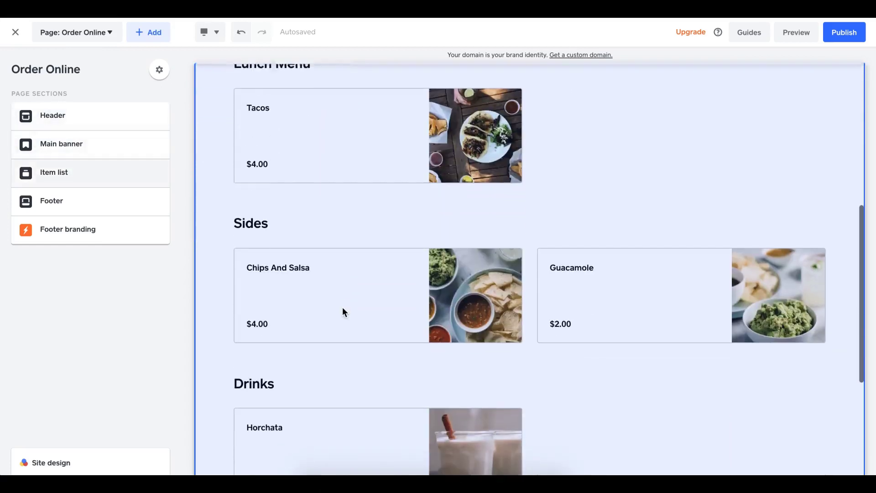
pyautogui.scroll(-5, 342, 310)
pyautogui.scroll(3, 342, 310)
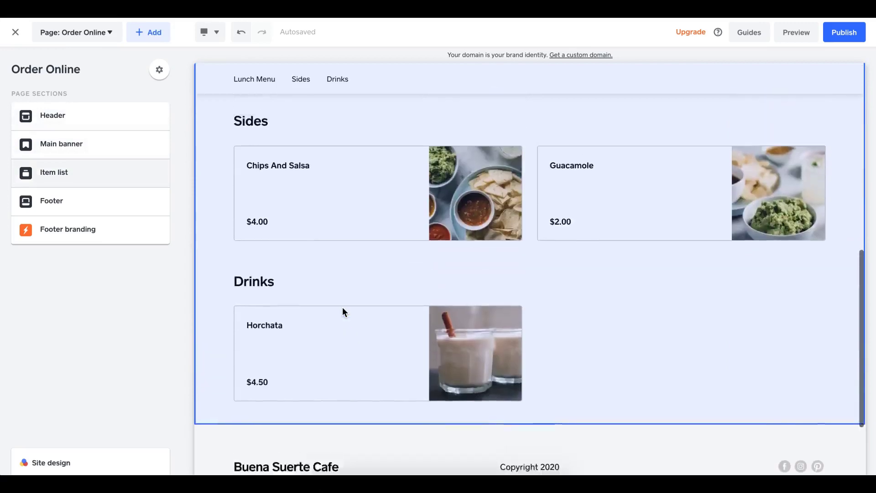
pyautogui.scroll(9, 343, 310)
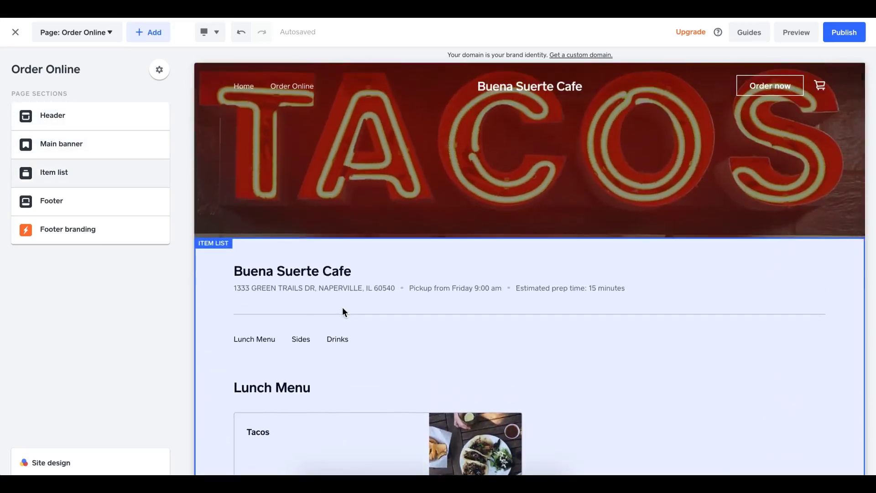
pyautogui.scroll(-2, 343, 312)
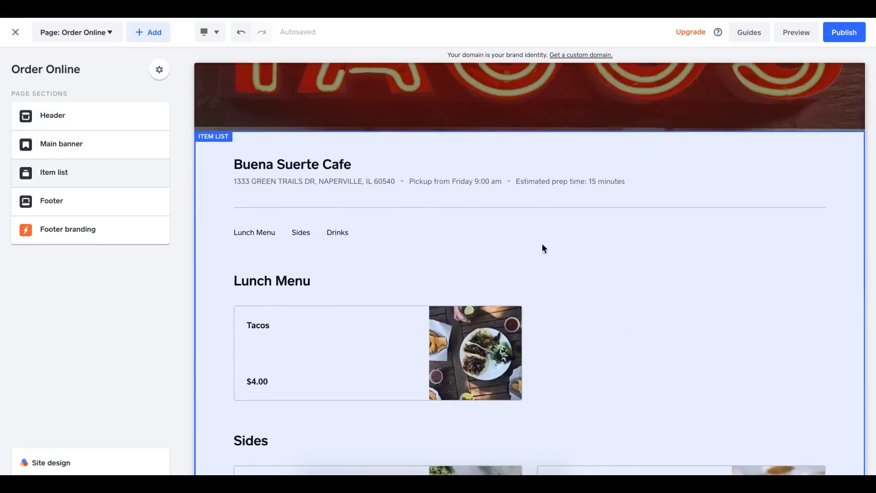
pyautogui.scroll(2, 340, 196)
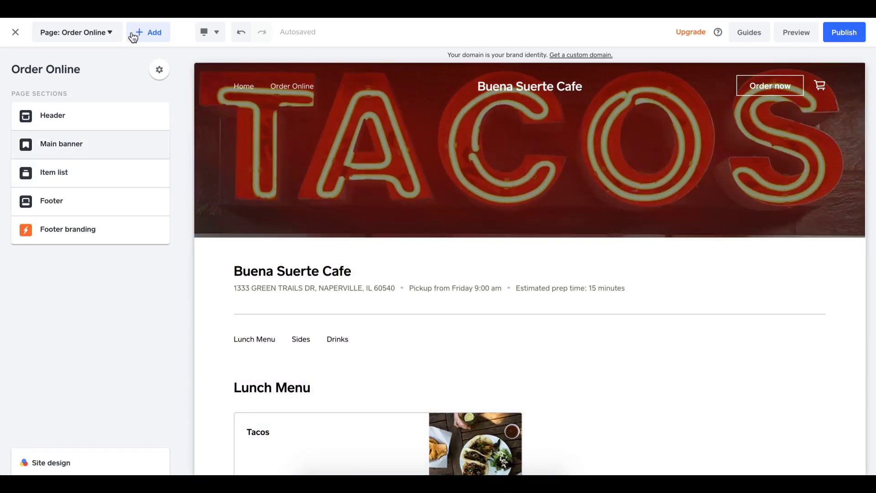
pyautogui.click(158, 70)
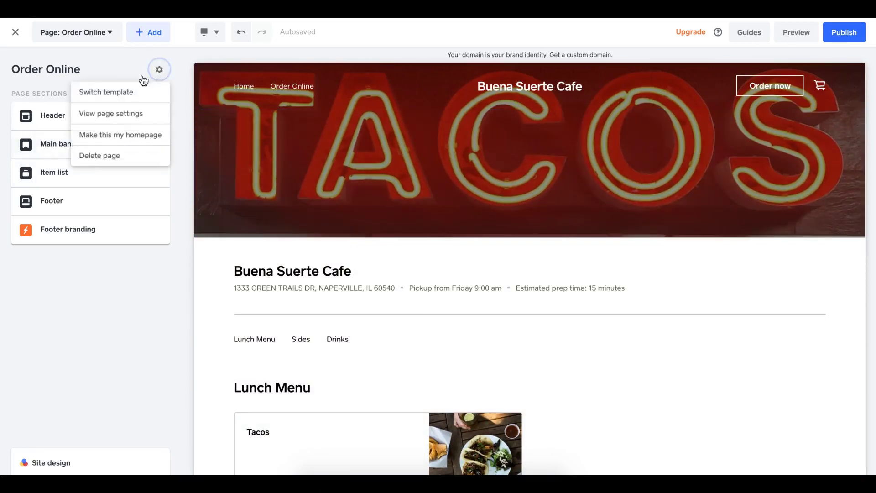
pyautogui.click(147, 136)
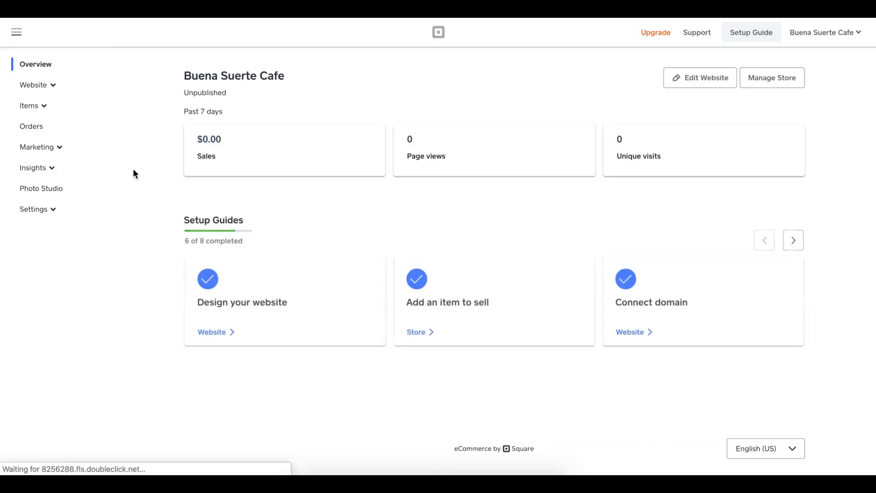
# Mark Burrito Bowl and Topo Chico as visible in the Item Library.
pyautogui.click(33, 109)
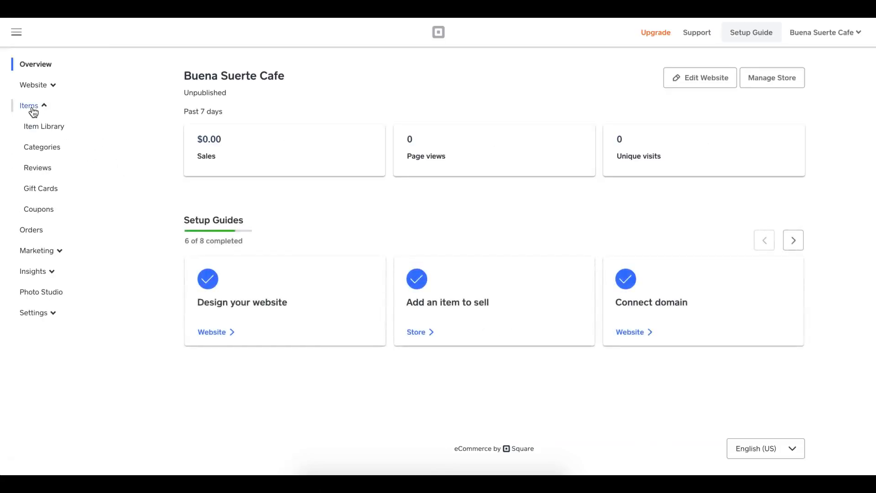
pyautogui.click(55, 129)
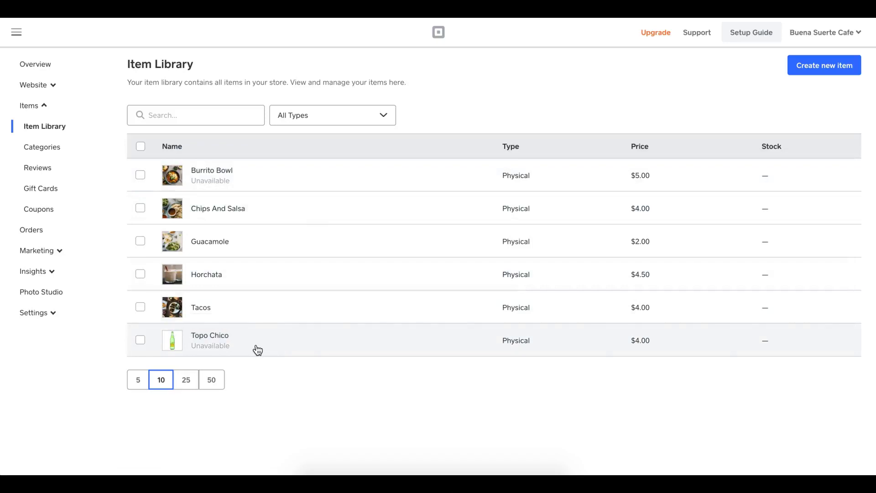
pyautogui.click(141, 176)
pyautogui.click(140, 340)
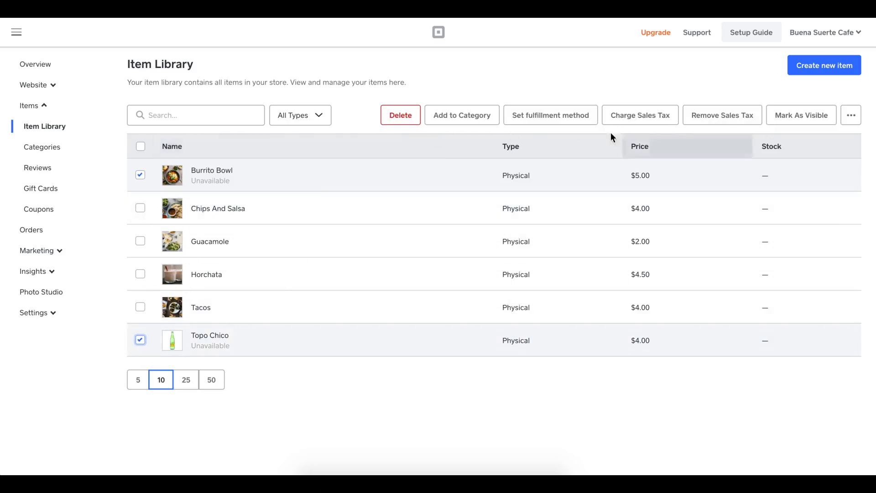
pyautogui.click(802, 120)
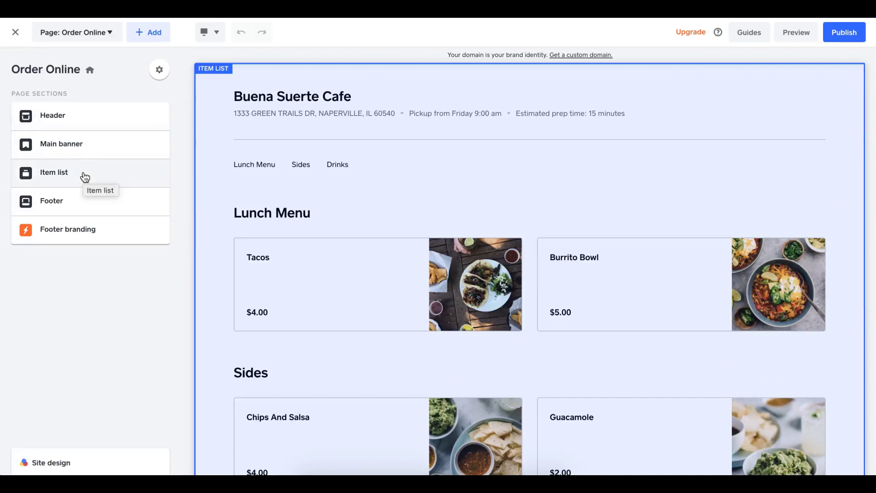
# Scroll the Order Online page to confirm Burrito Bowl ($5.00) and Topo Chico ($4.00) appear.
pyautogui.scroll(-2, 292, 202)
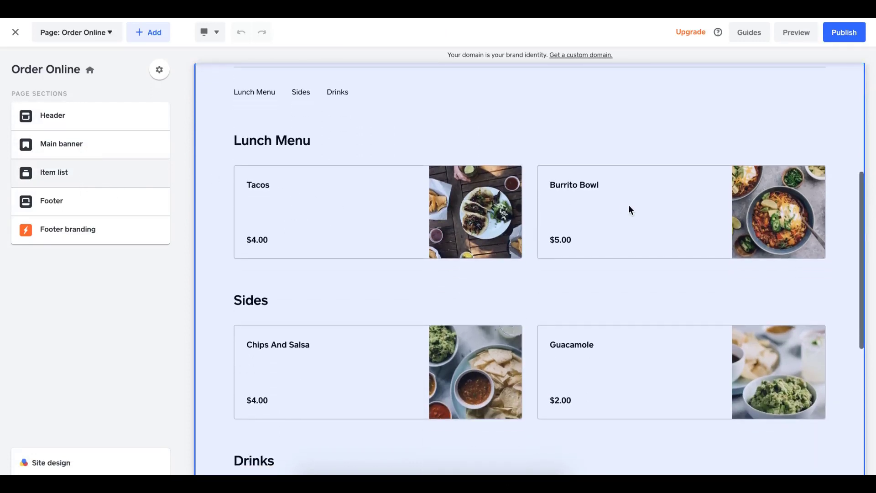
pyautogui.scroll(-5, 429, 248)
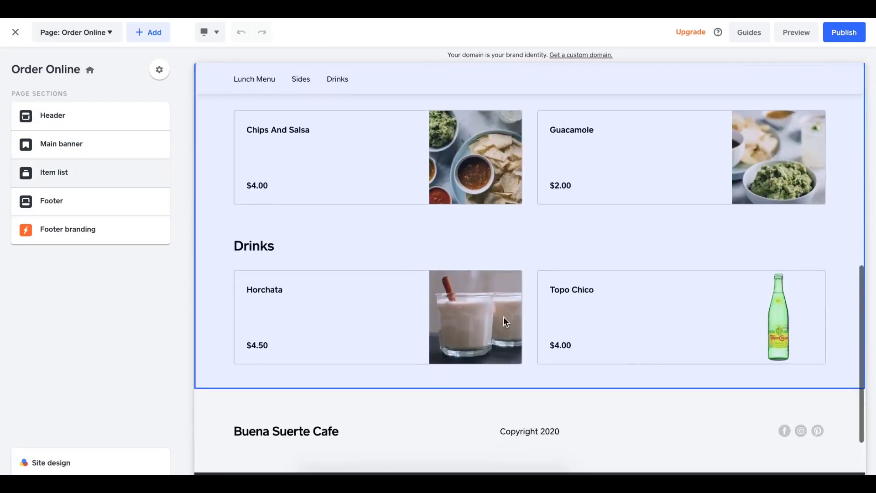
pyautogui.scroll(12, 623, 314)
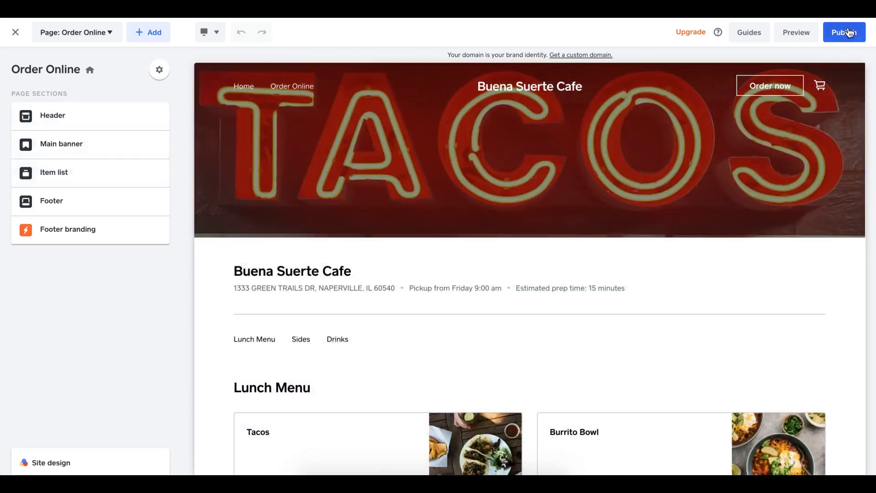
# Publish the site to buenasuertecafe12.square.site and scroll through the live menu.
pyautogui.click(849, 32)
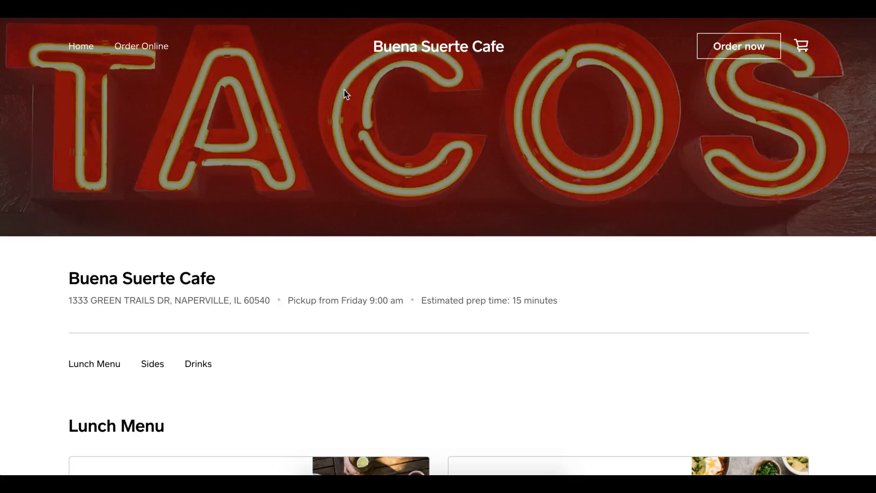
pyautogui.scroll(-5, 328, 96)
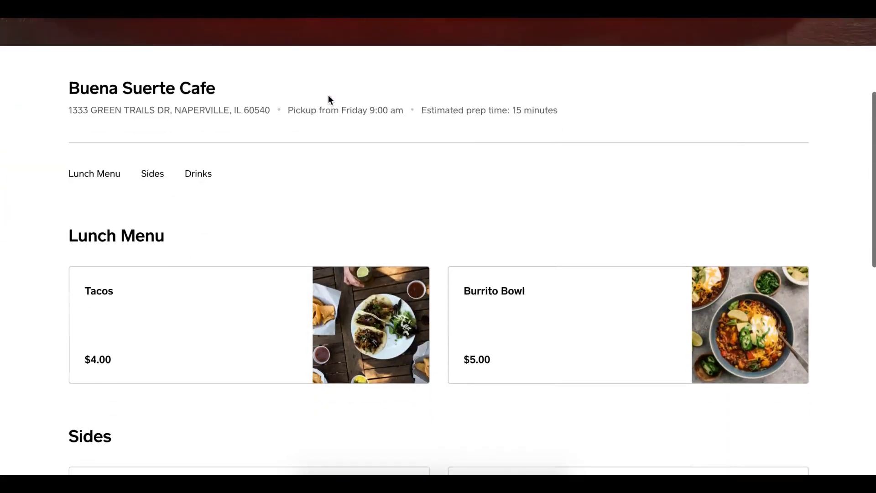
pyautogui.scroll(-5, 329, 95)
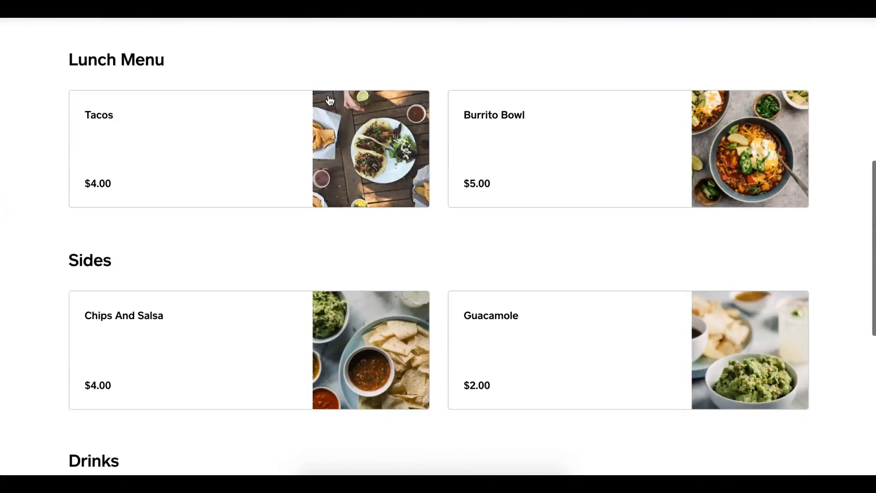